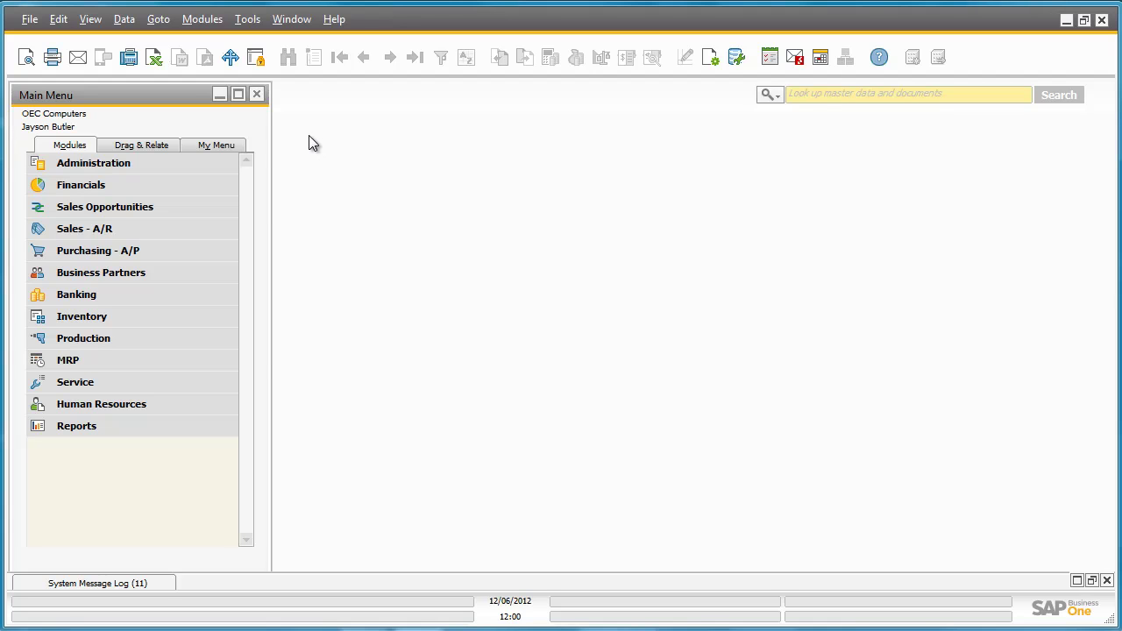
# Start a new Goods Receipt PO and select CTI Computers as the vendor
pyautogui.click(211, 251)
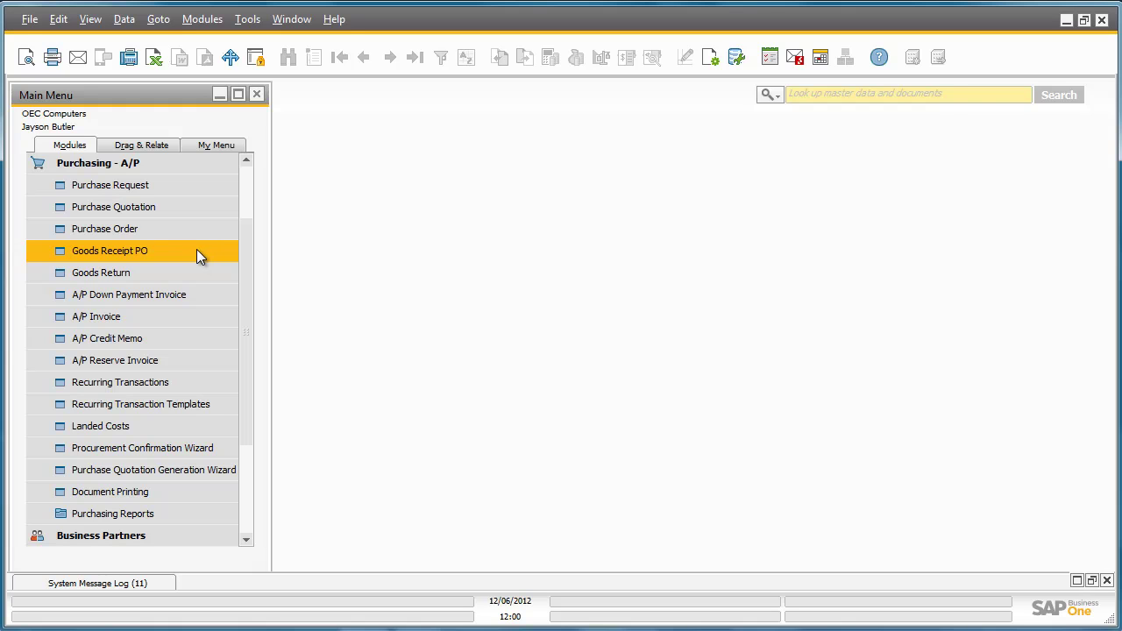
pyautogui.click(198, 252)
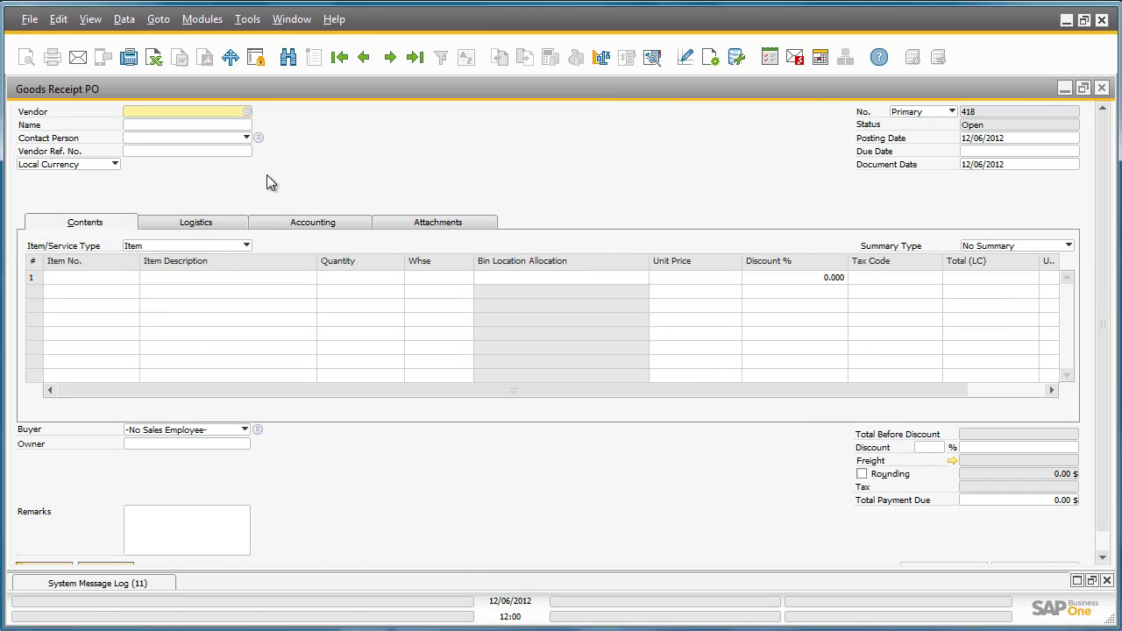
pyautogui.click(247, 112)
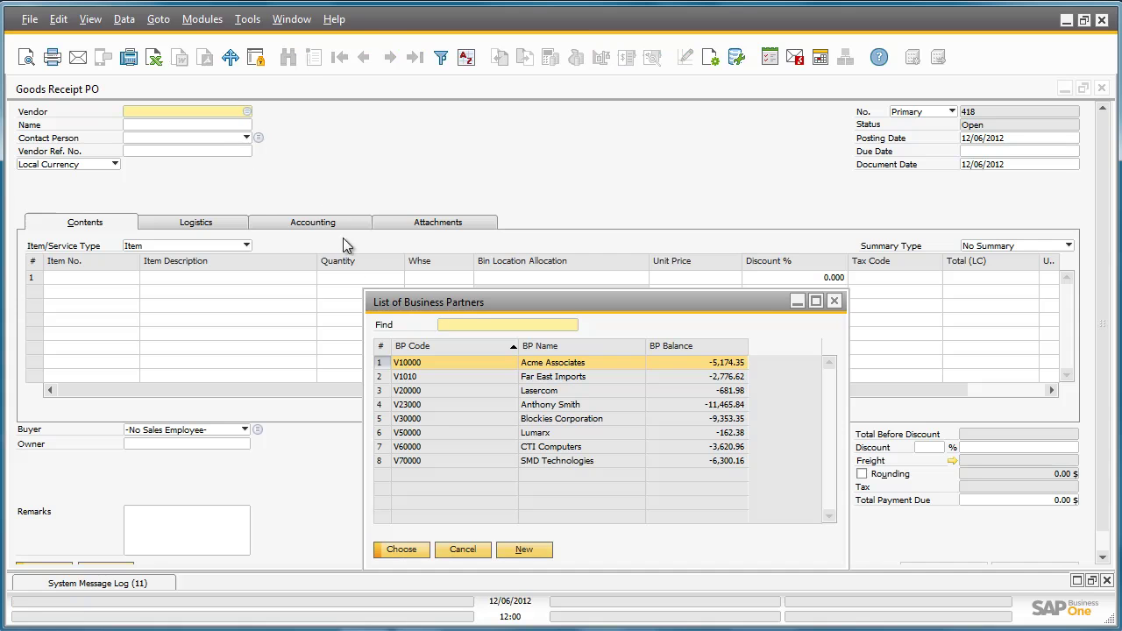
pyautogui.click(385, 447)
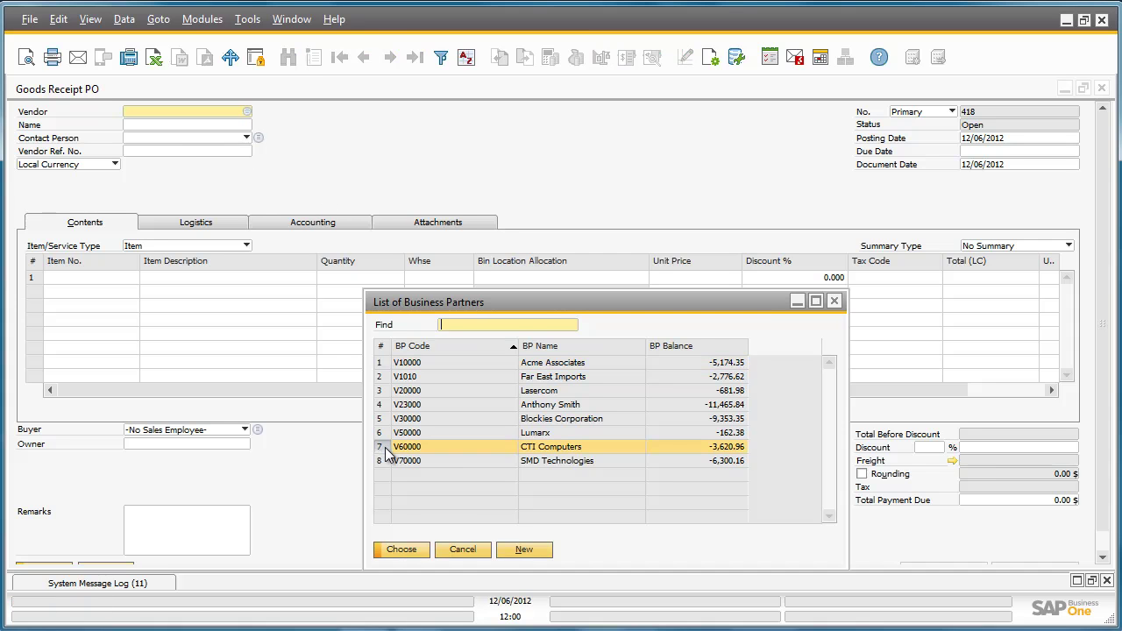
pyautogui.click(401, 549)
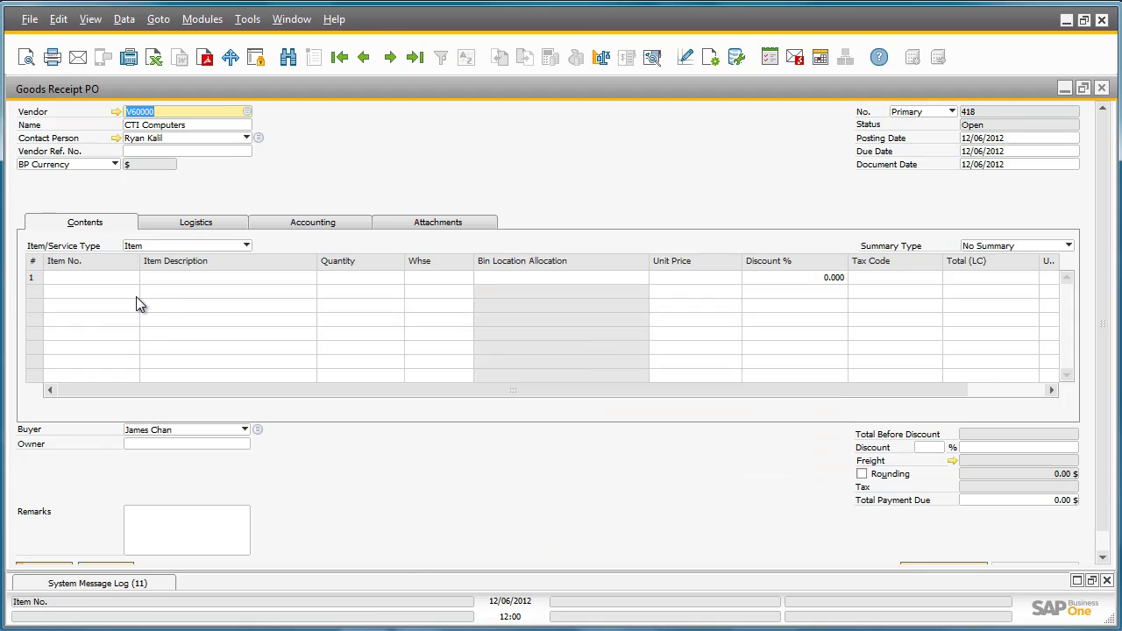
# Add item I00013, SDHC 64 GB CLASS 10, to the first row with a quantity of 50
pyautogui.click(119, 277)
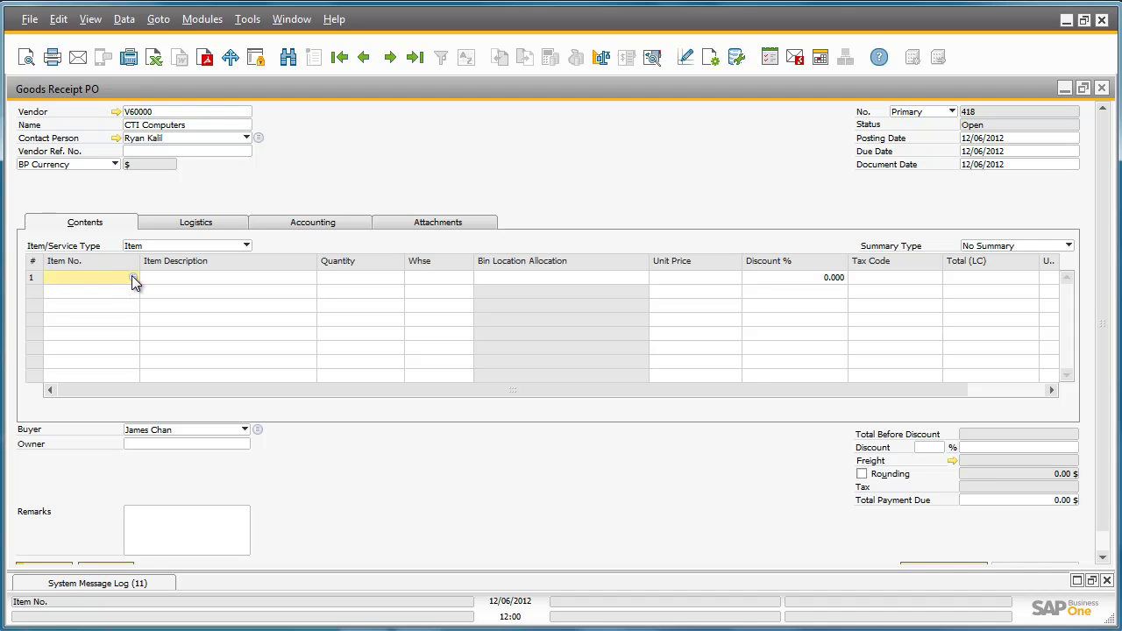
pyautogui.click(133, 277)
pyautogui.doubleClick(553, 347)
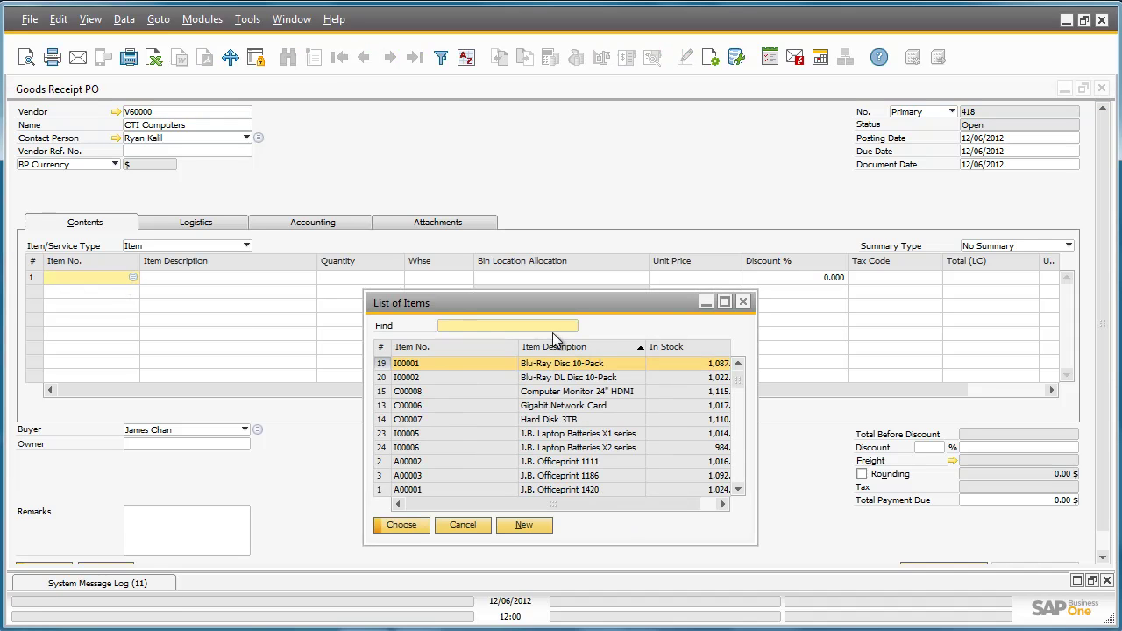
pyautogui.write('SD')
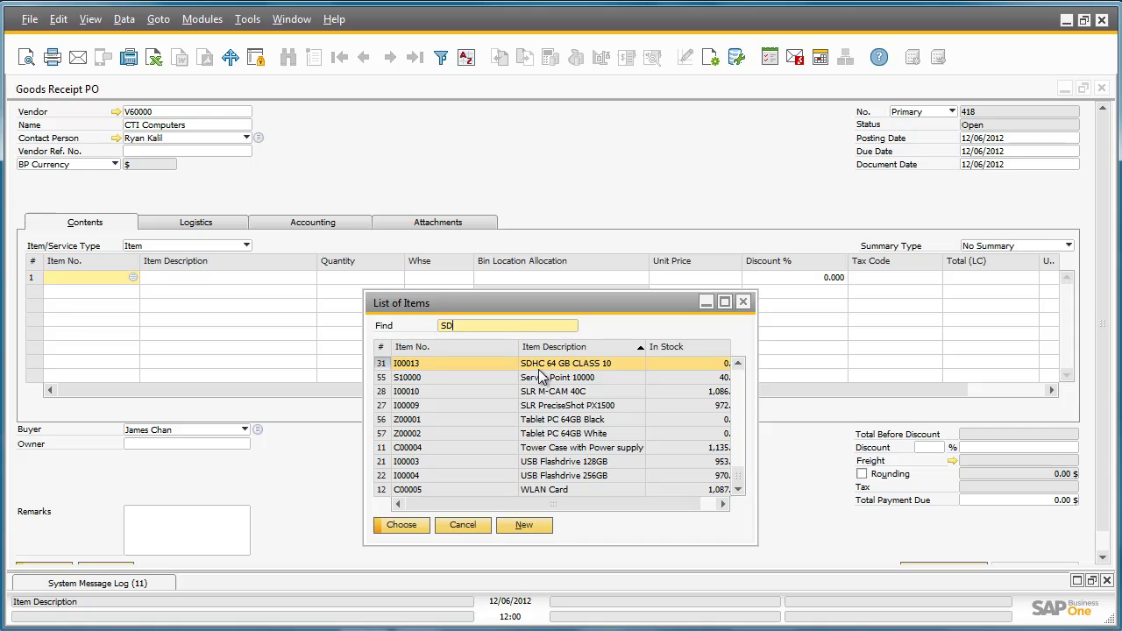
pyautogui.doubleClick(539, 369)
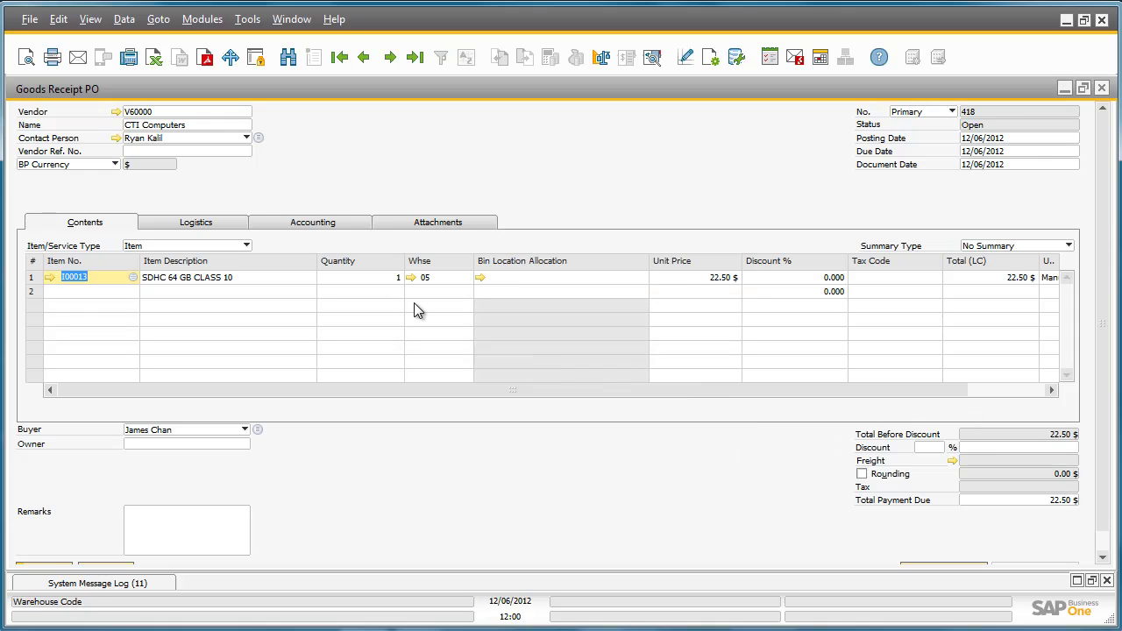
pyautogui.click(389, 277)
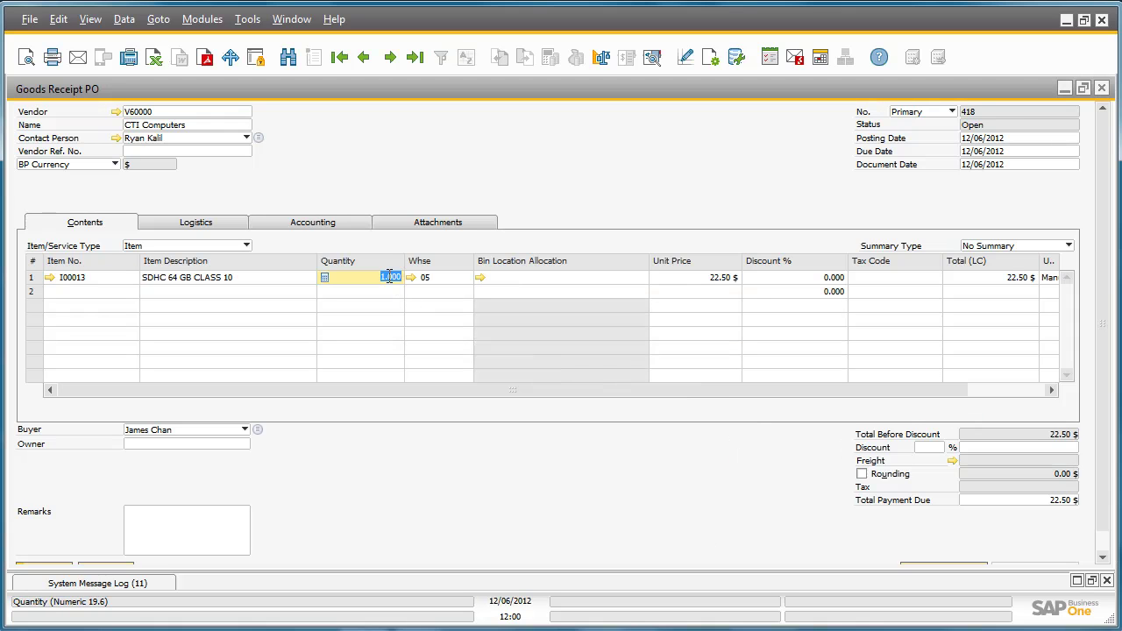
pyautogui.write('50')
pyautogui.press('Tab')
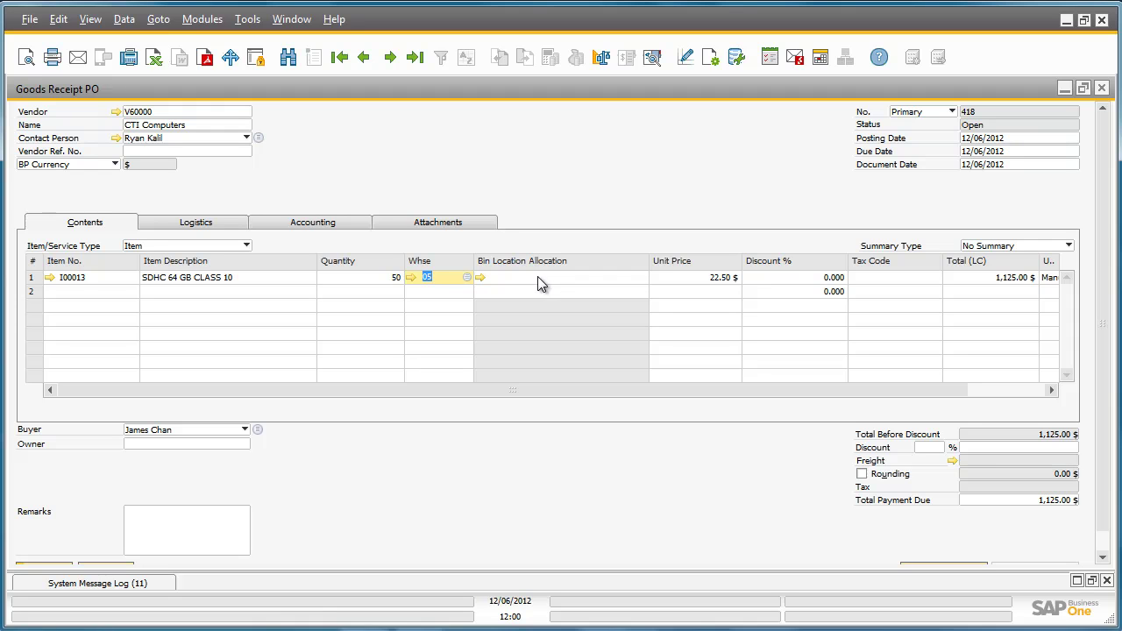
# Open the row's bin location allocation and allocate 25 units to bin 05-A4-S4-L1
pyautogui.click(482, 279)
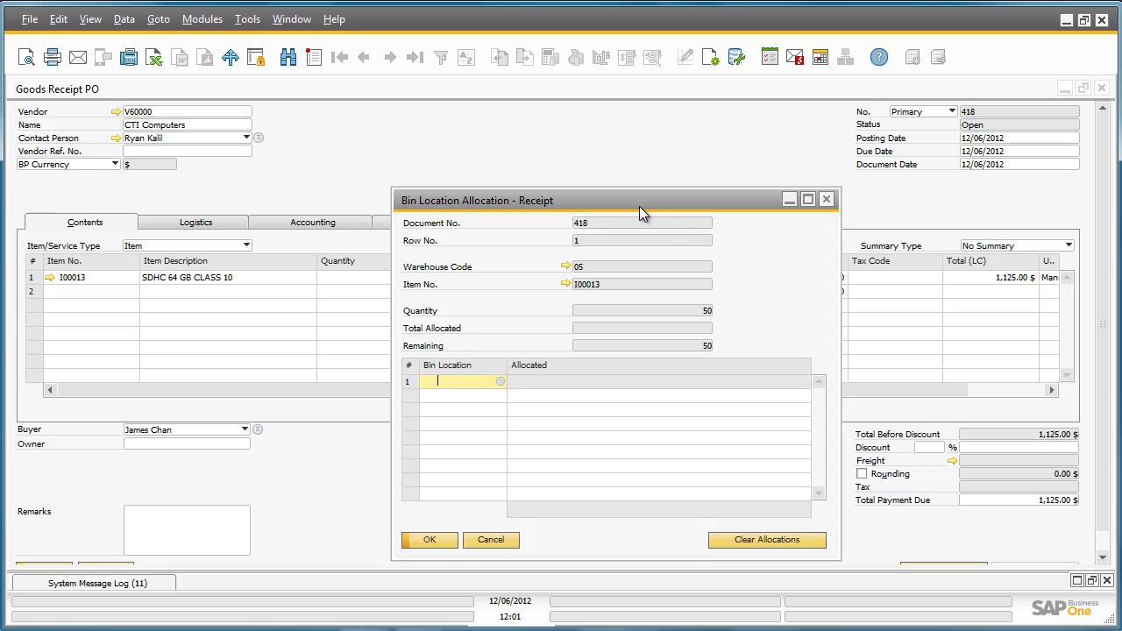
pyautogui.click(501, 382)
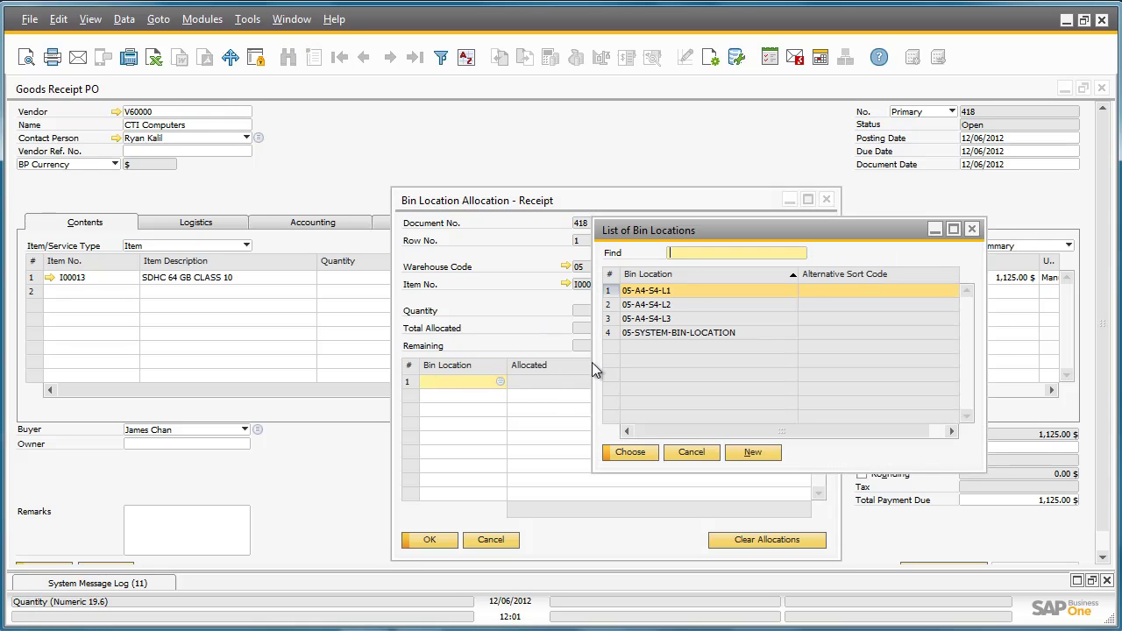
pyautogui.doubleClick(688, 290)
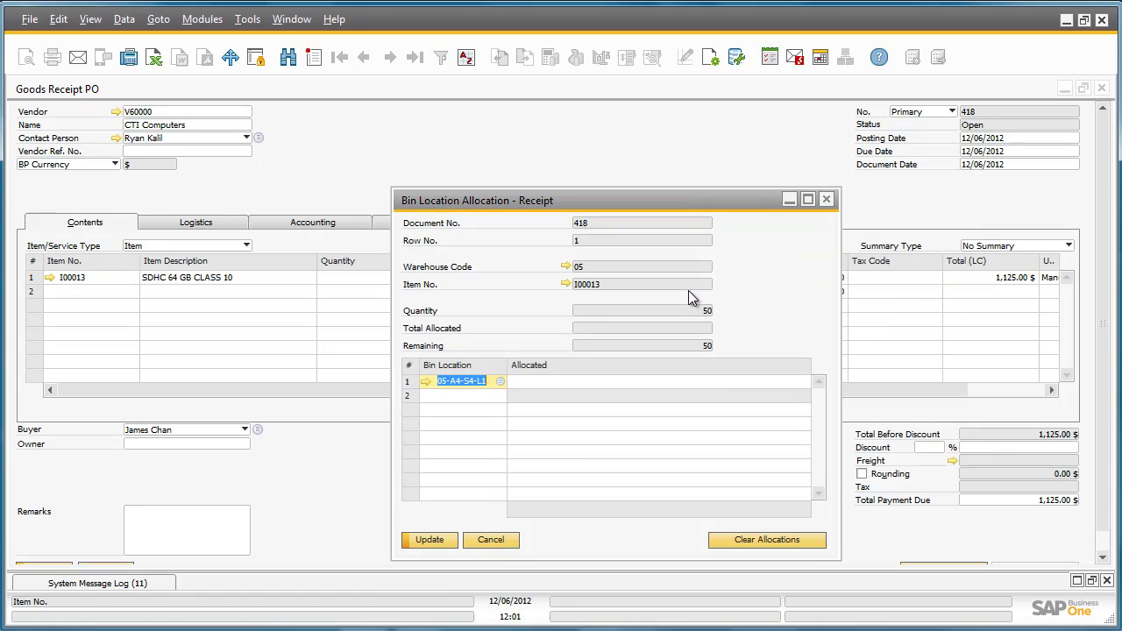
pyautogui.click(669, 380)
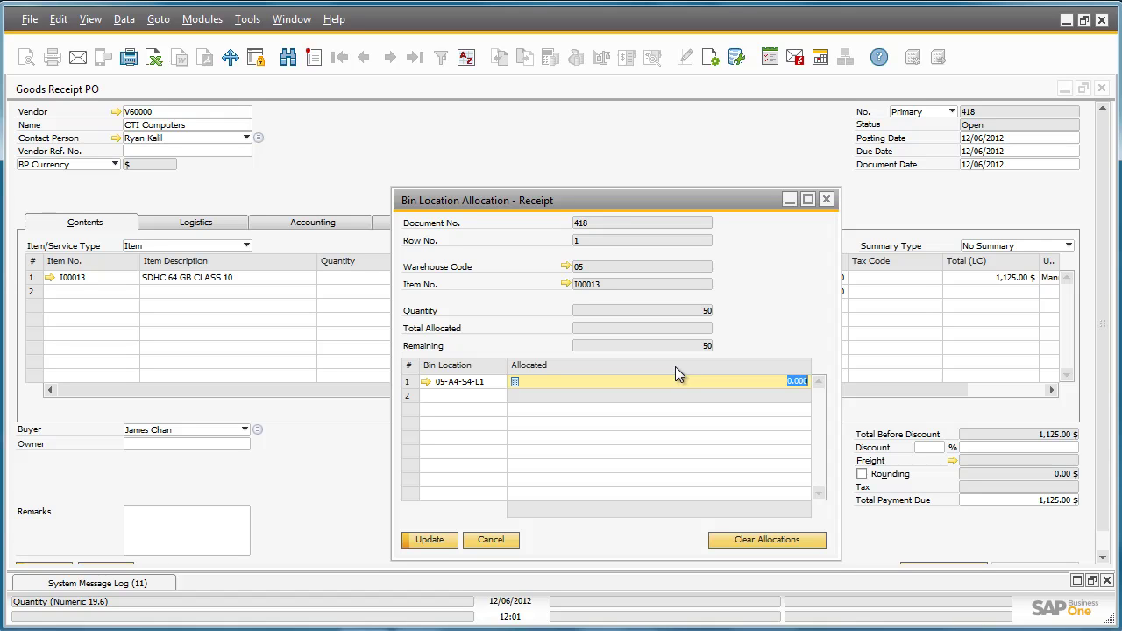
pyautogui.write('25')
# Allocate 25 units to bin 05-A4-S4-L2 in the second row and save the bin allocation
pyautogui.click(492, 397)
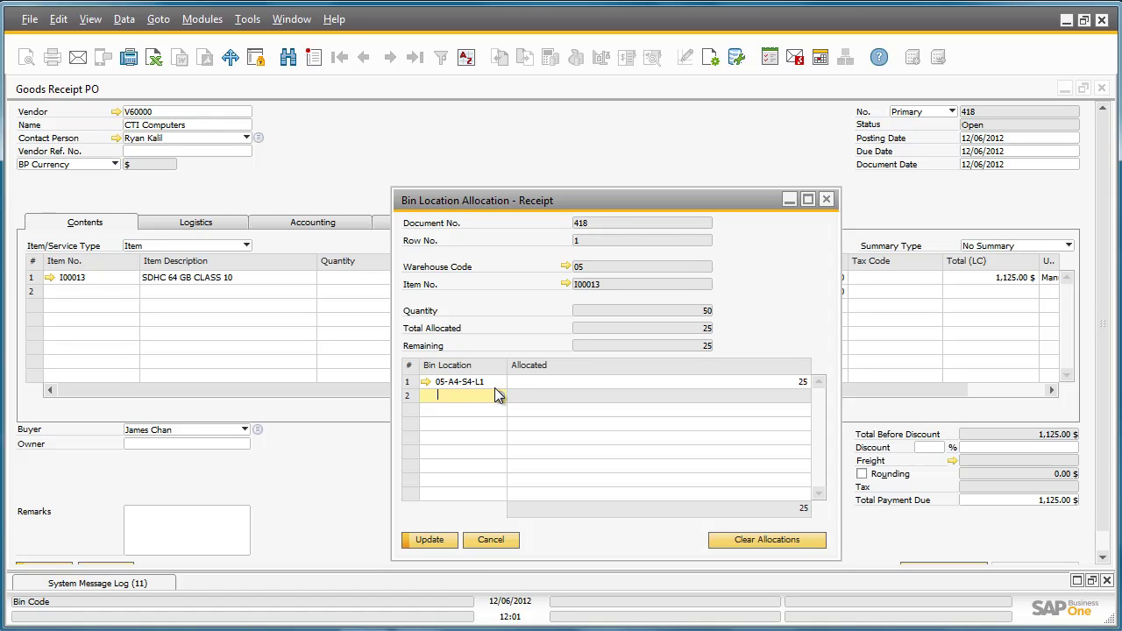
pyautogui.write('05-a4-s4-l2')
pyautogui.press('Tab')
pyautogui.write('25')
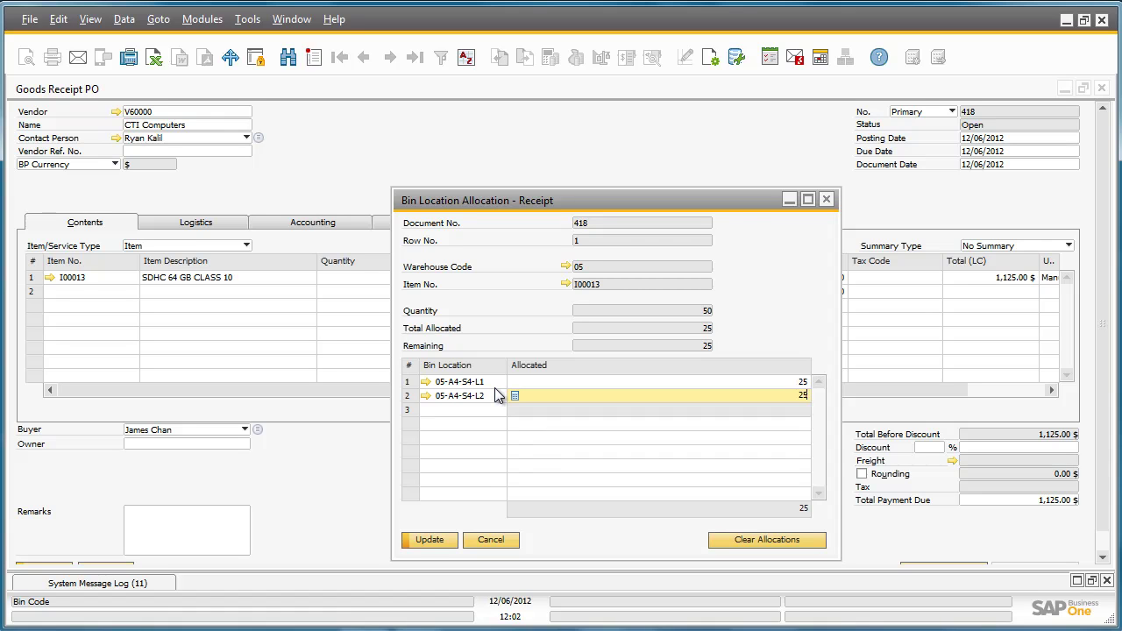
pyautogui.press('Tab')
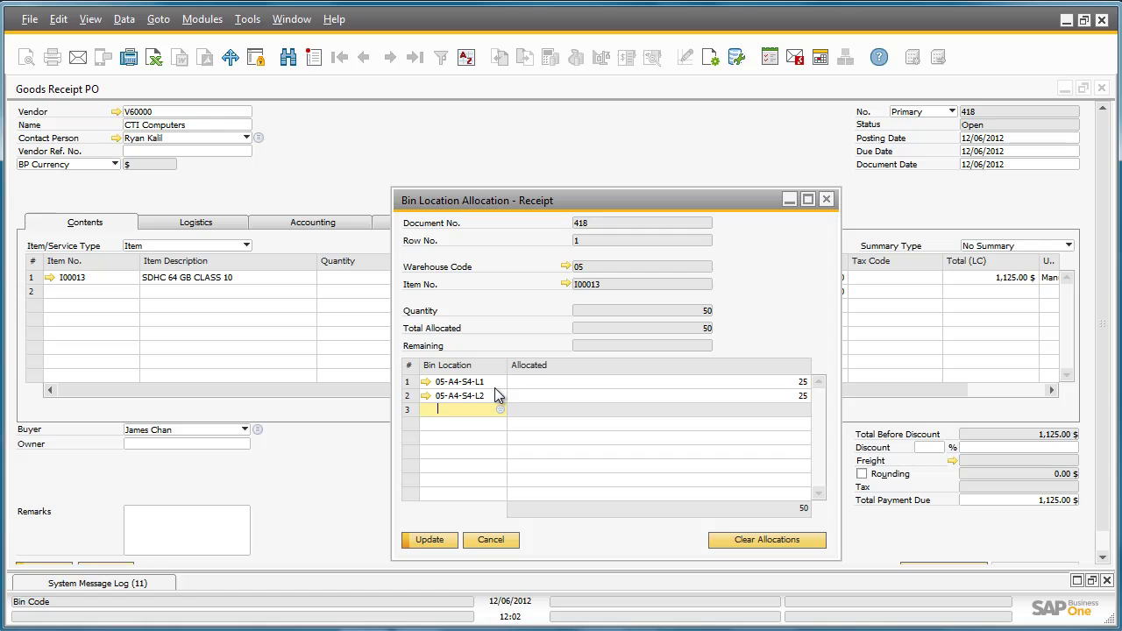
pyautogui.click(445, 535)
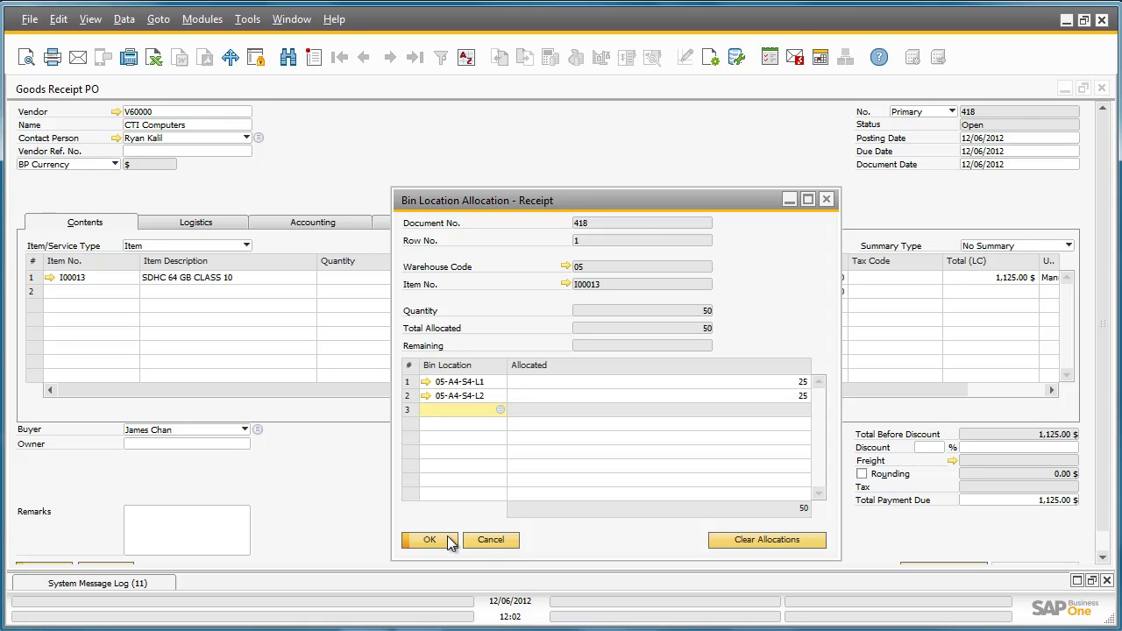
pyautogui.click(448, 539)
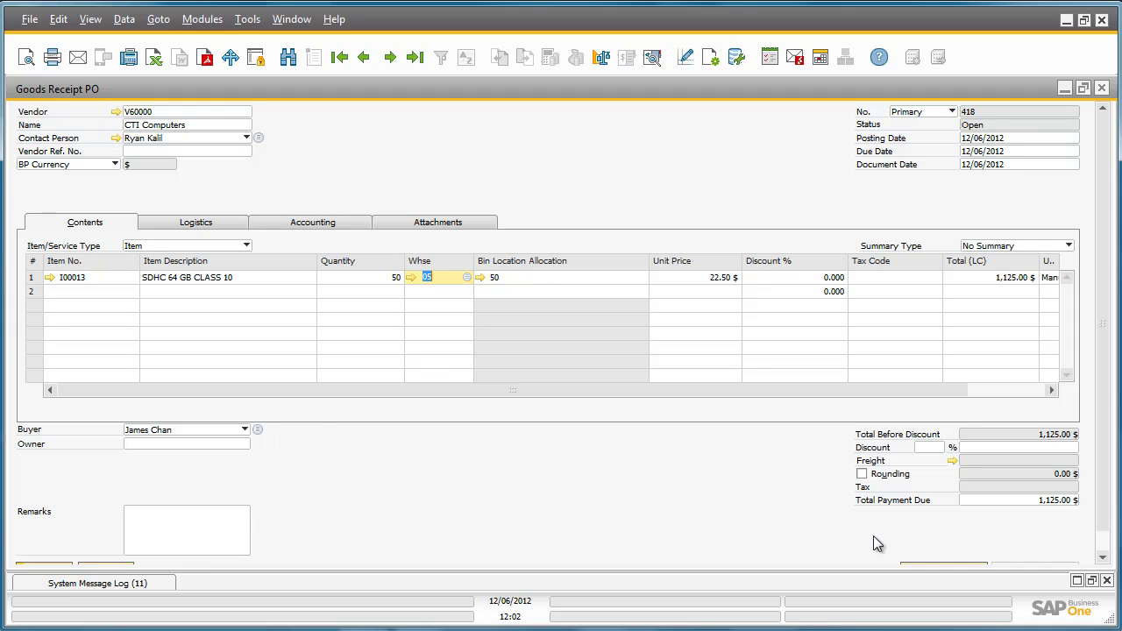
# Add the Goods Receipt PO, accept that it cannot be changed, and close the document window
pyautogui.moveTo(1106, 516); pyautogui.dragTo(1106, 536)
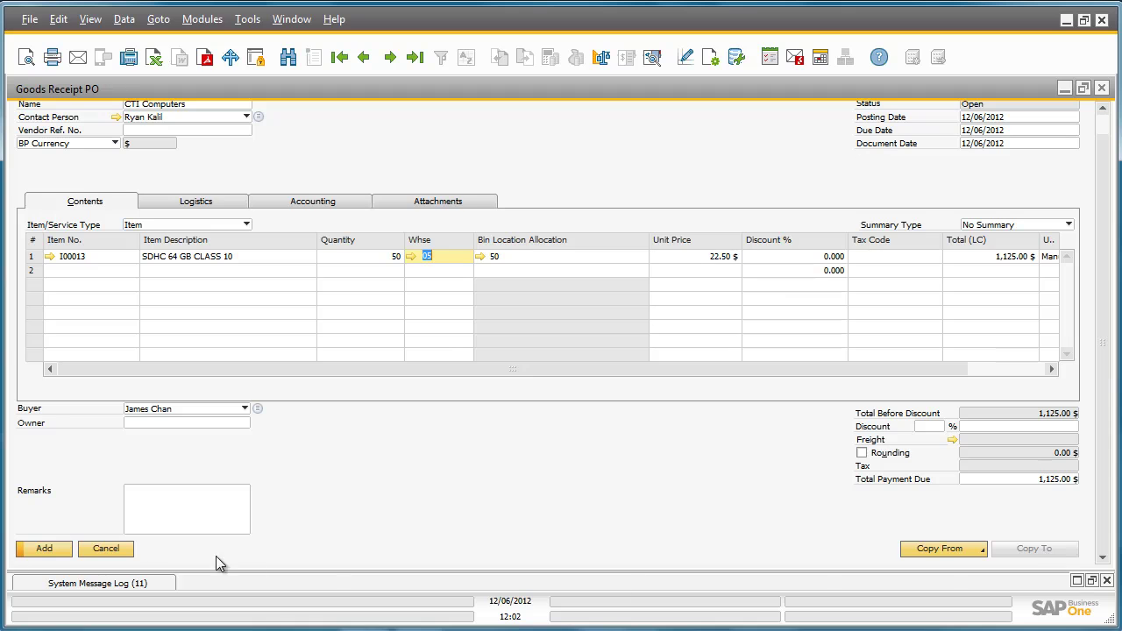
pyautogui.click(63, 553)
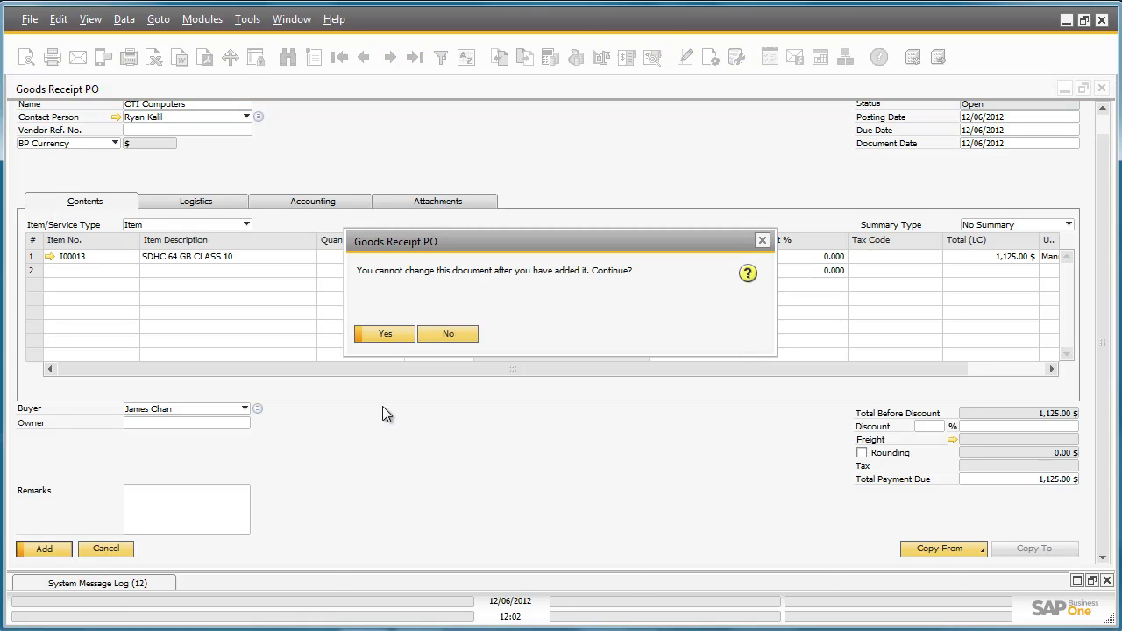
pyautogui.click(386, 334)
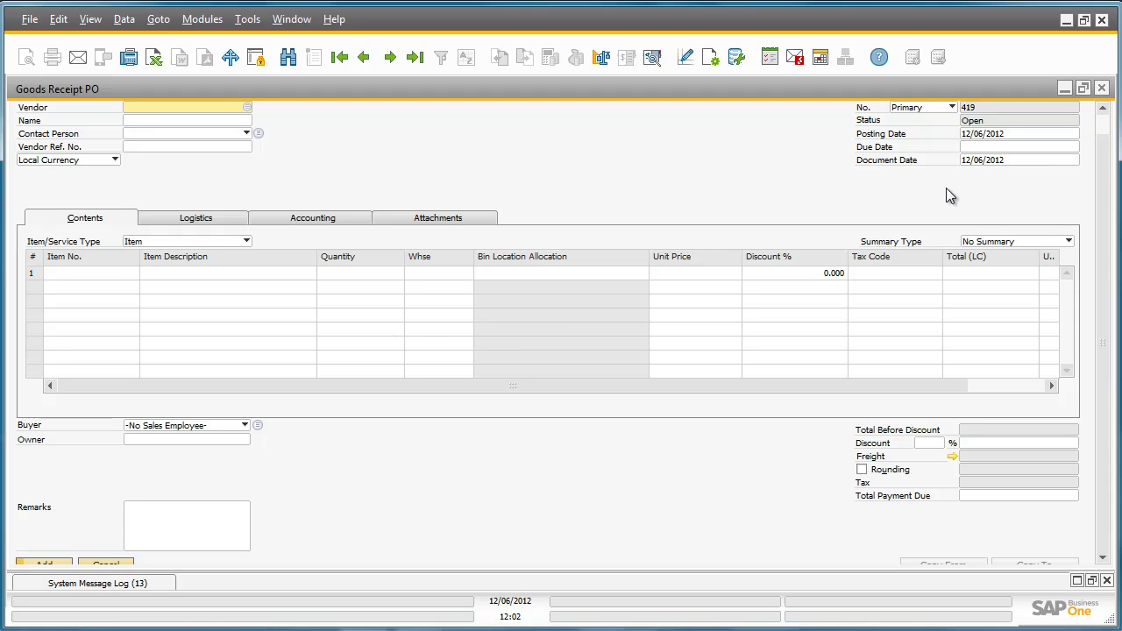
pyautogui.click(1101, 88)
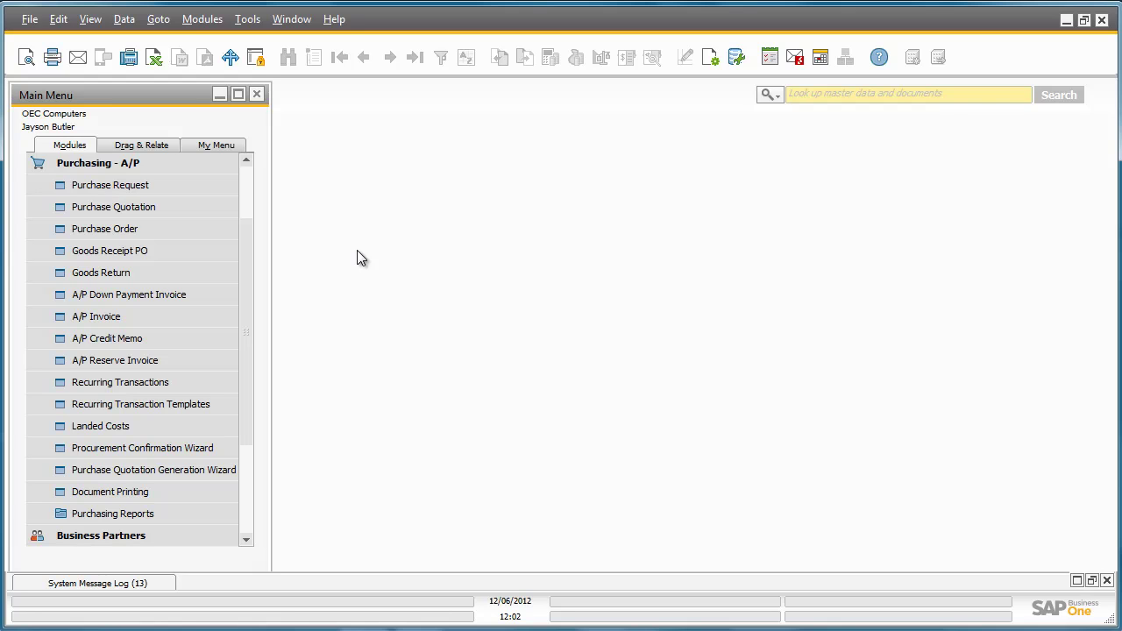
# Run the Bin Location Content List inventory report with all selection criteria left blank
pyautogui.click(156, 167)
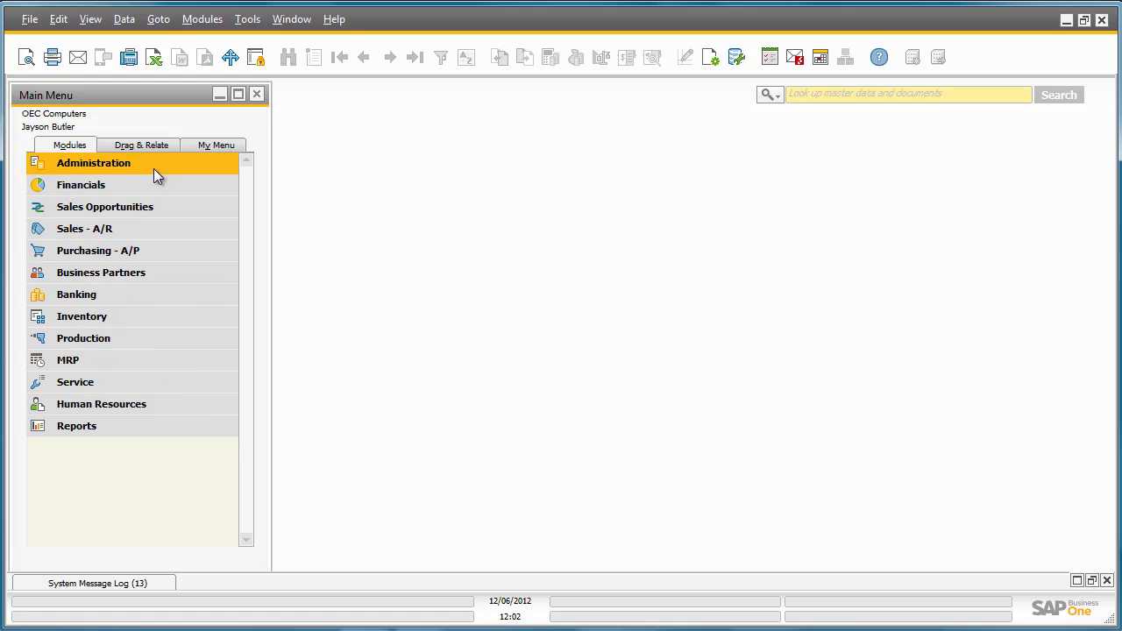
pyautogui.click(135, 316)
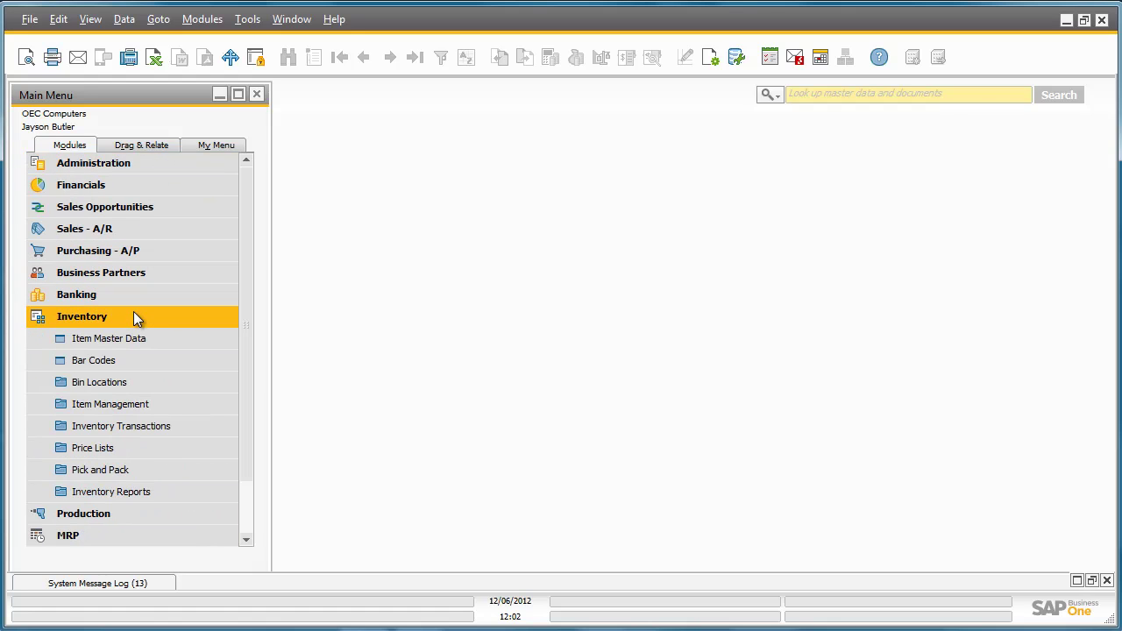
pyautogui.click(155, 490)
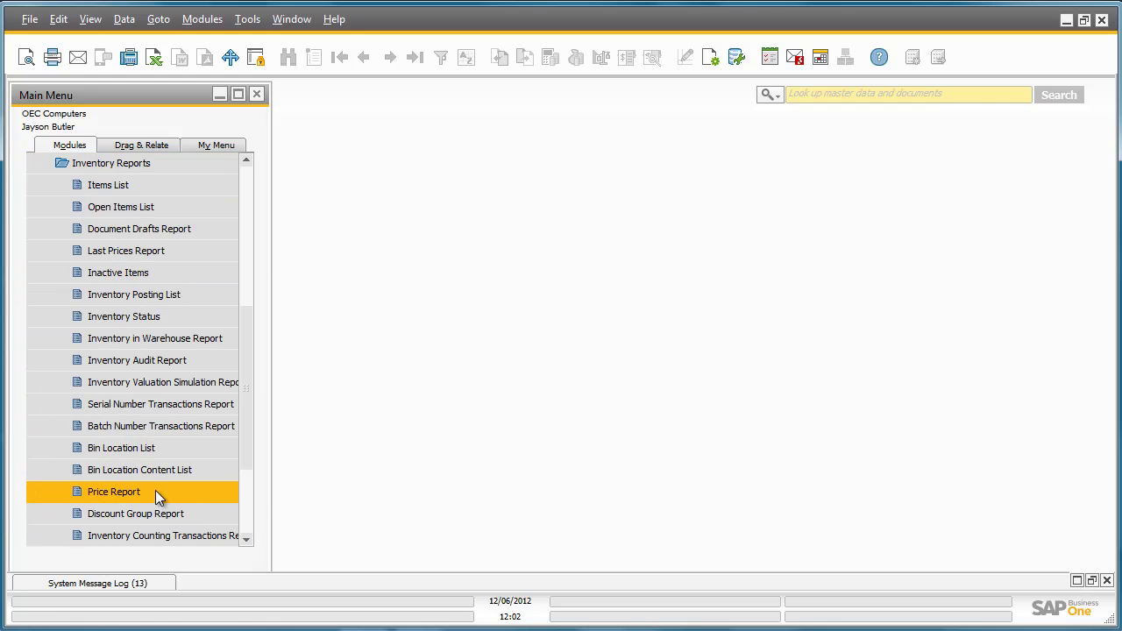
pyautogui.click(211, 470)
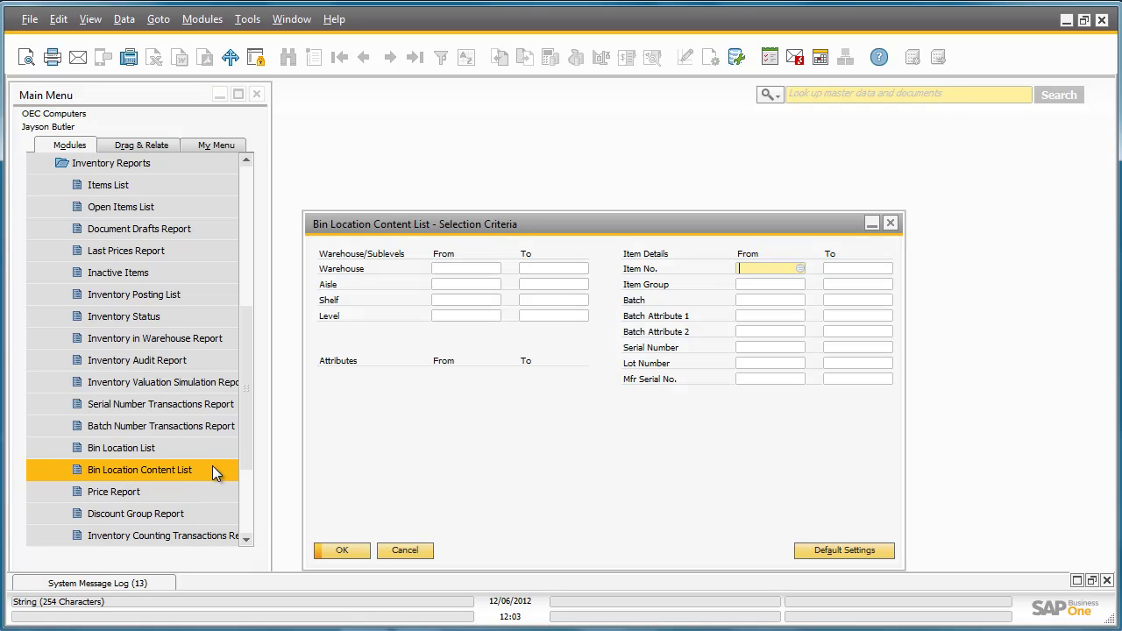
pyautogui.click(352, 548)
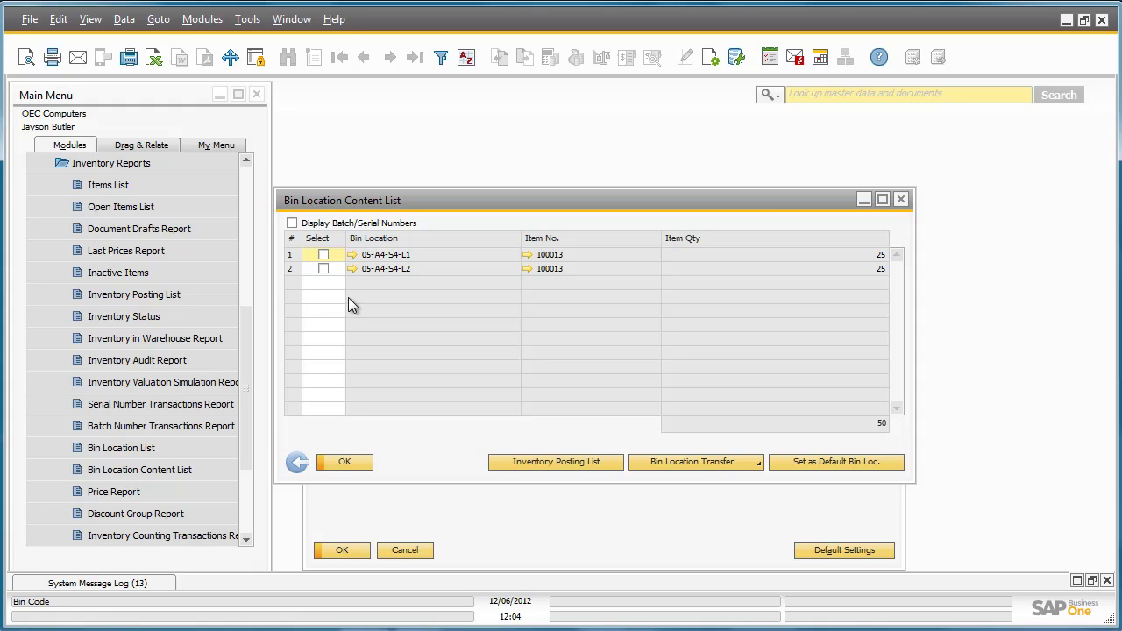
# Review the Inventory Posting List for bins 05-A4-S4-L1 and 05-A4-S4-L2 with all its columns in view, and close the reports
pyautogui.click(324, 255)
pyautogui.click(323, 269)
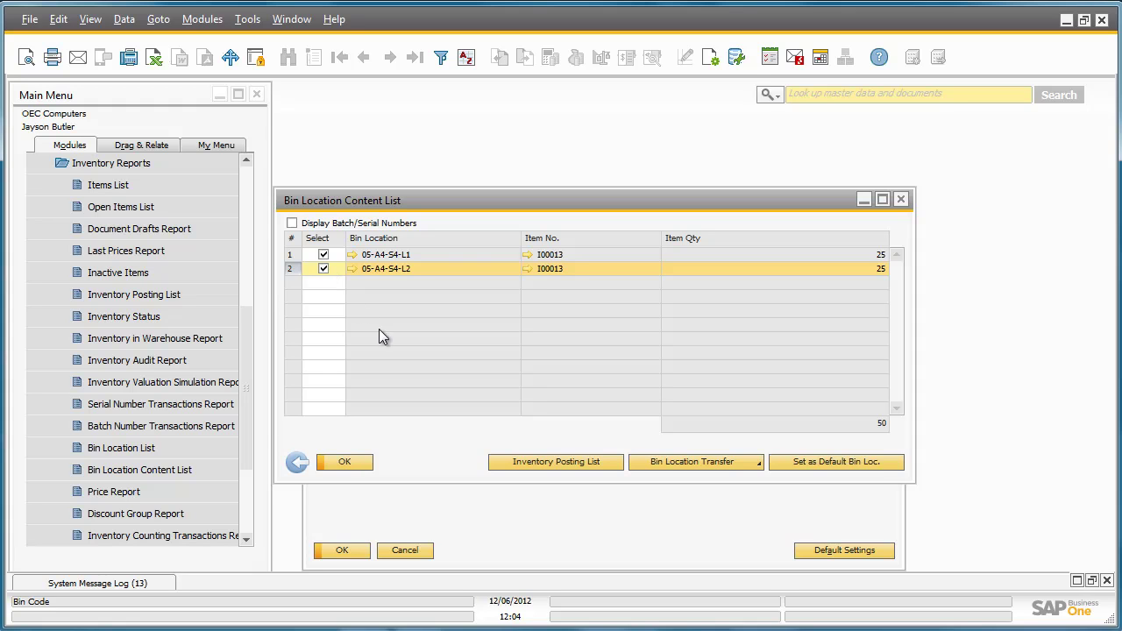
pyautogui.click(609, 462)
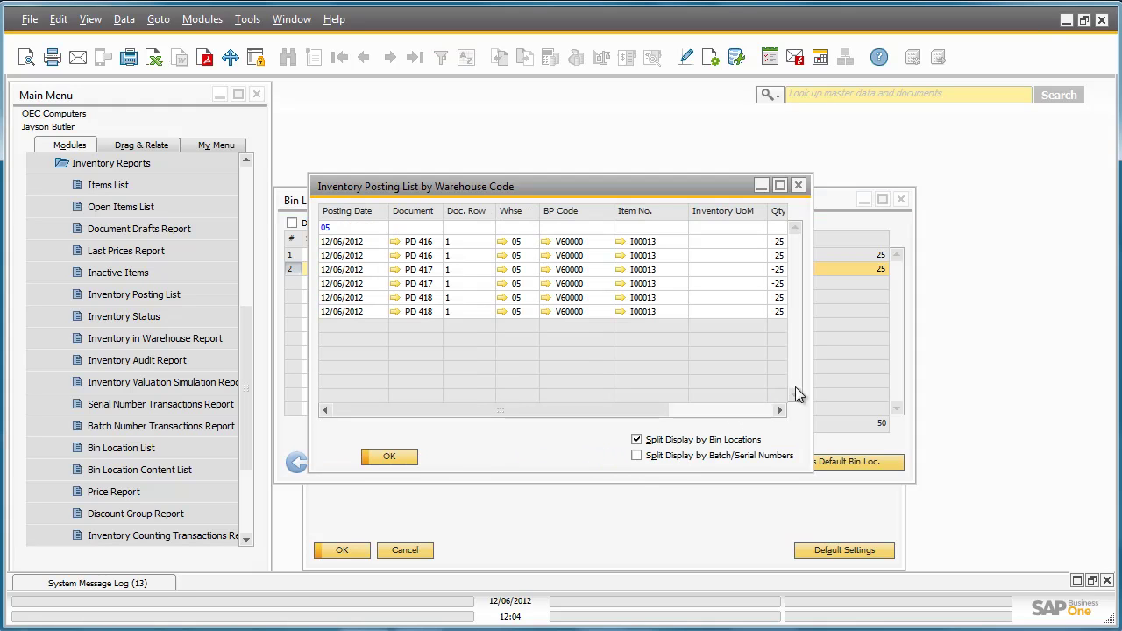
pyautogui.moveTo(815, 383); pyautogui.dragTo(984, 383)
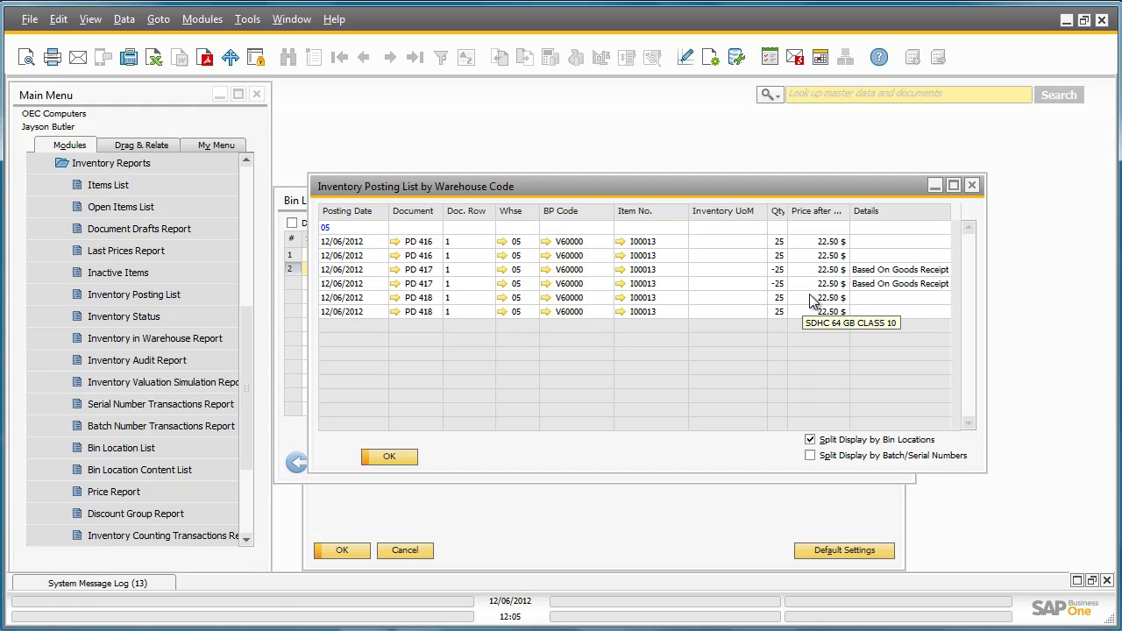
pyautogui.click(389, 458)
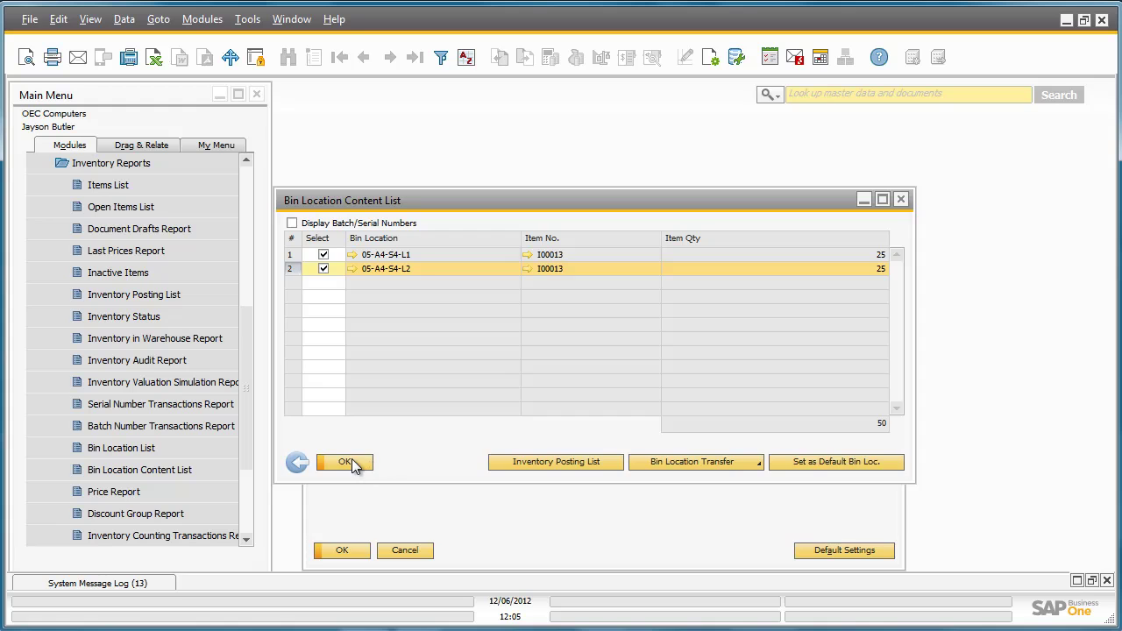
pyautogui.click(353, 464)
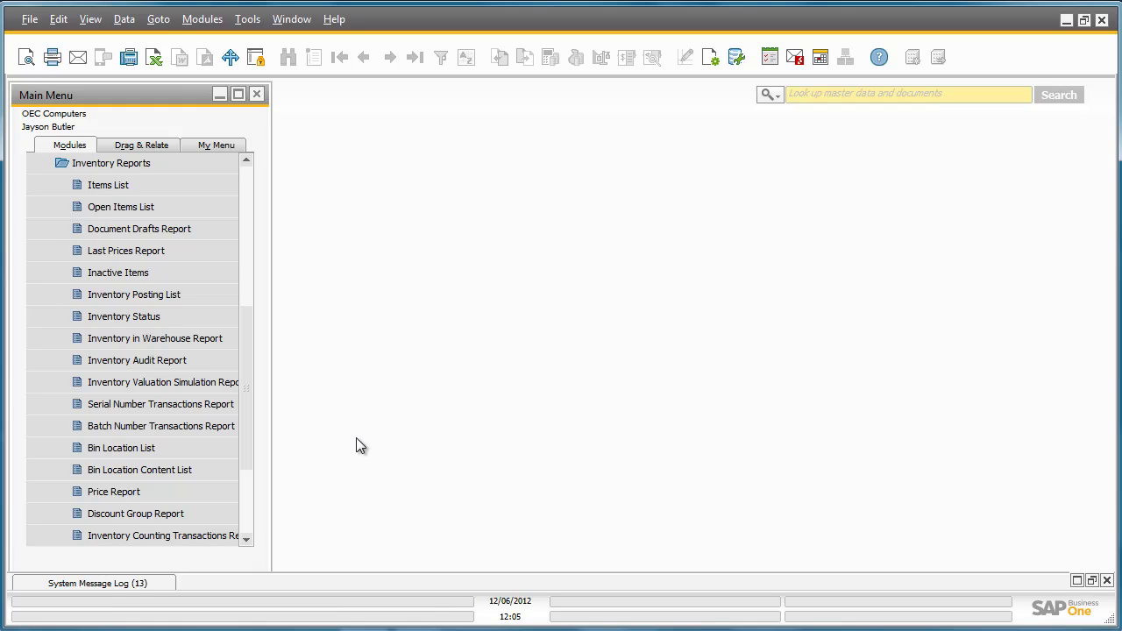
pyautogui.click(175, 166)
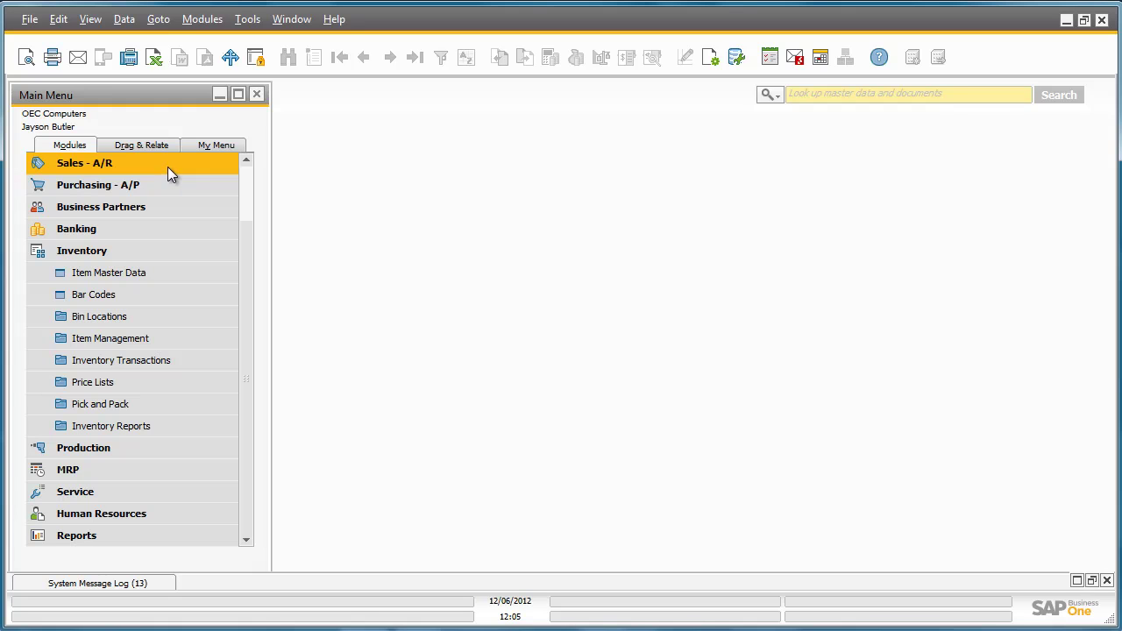
# Start a sales order for customer Parameter Technology with delivery date 12/06/2012
pyautogui.click(167, 167)
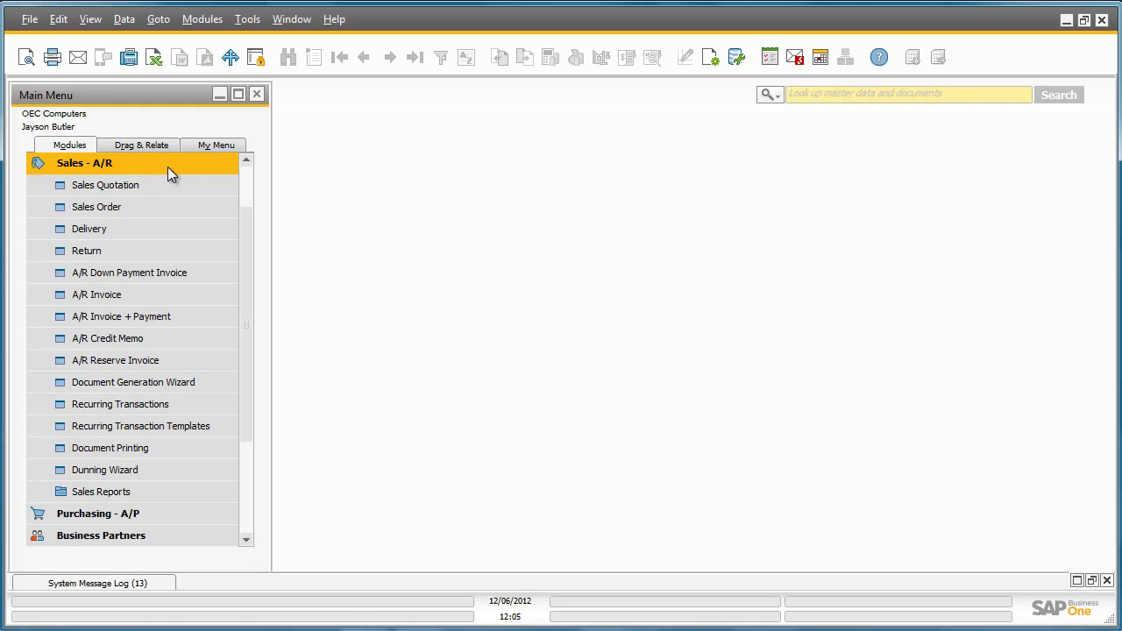
pyautogui.click(171, 206)
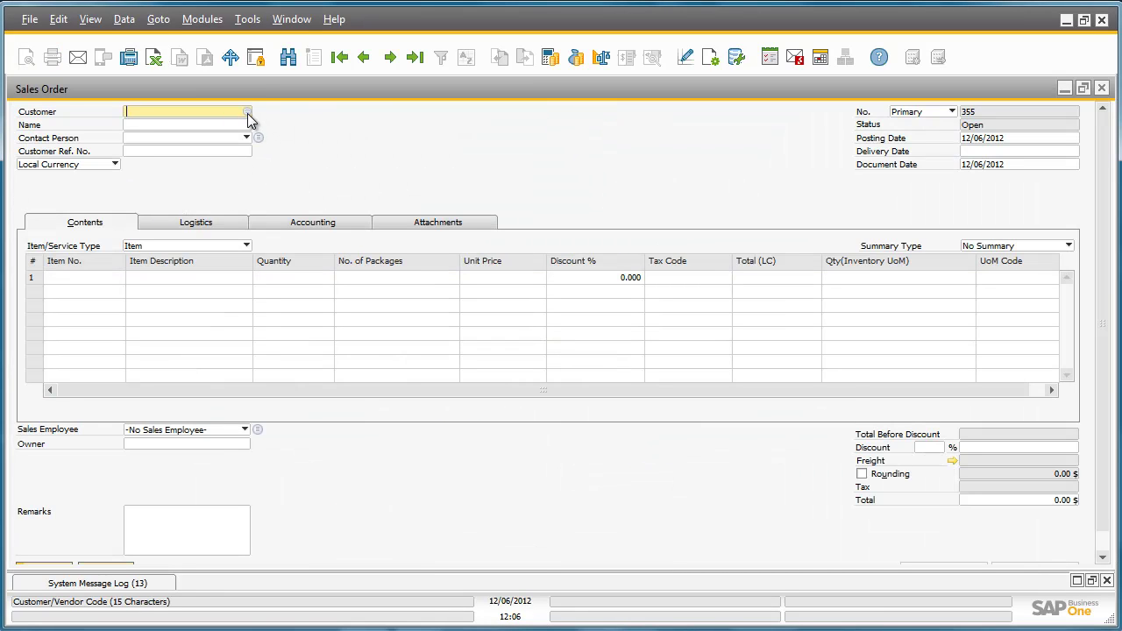
pyautogui.click(247, 112)
pyautogui.click(380, 377)
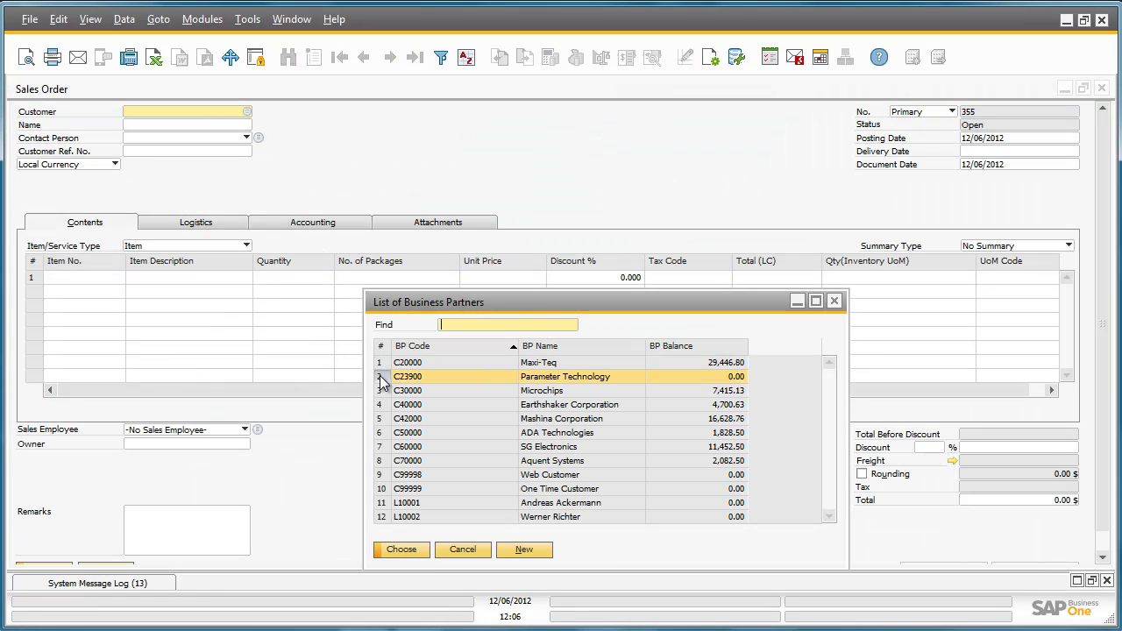
pyautogui.click(407, 550)
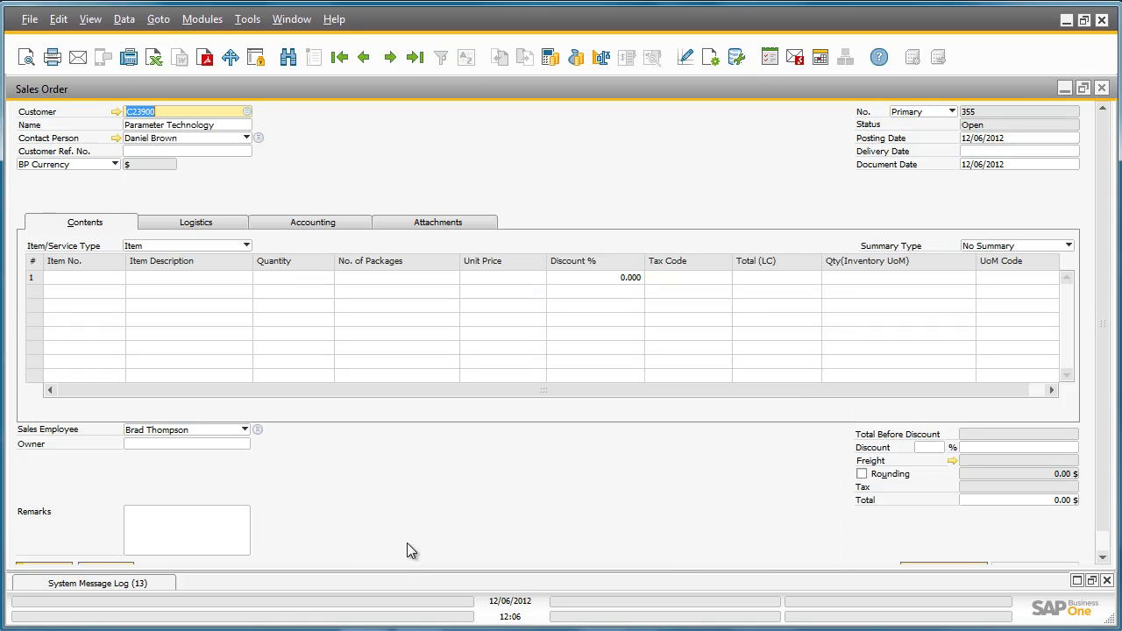
pyautogui.click(991, 153)
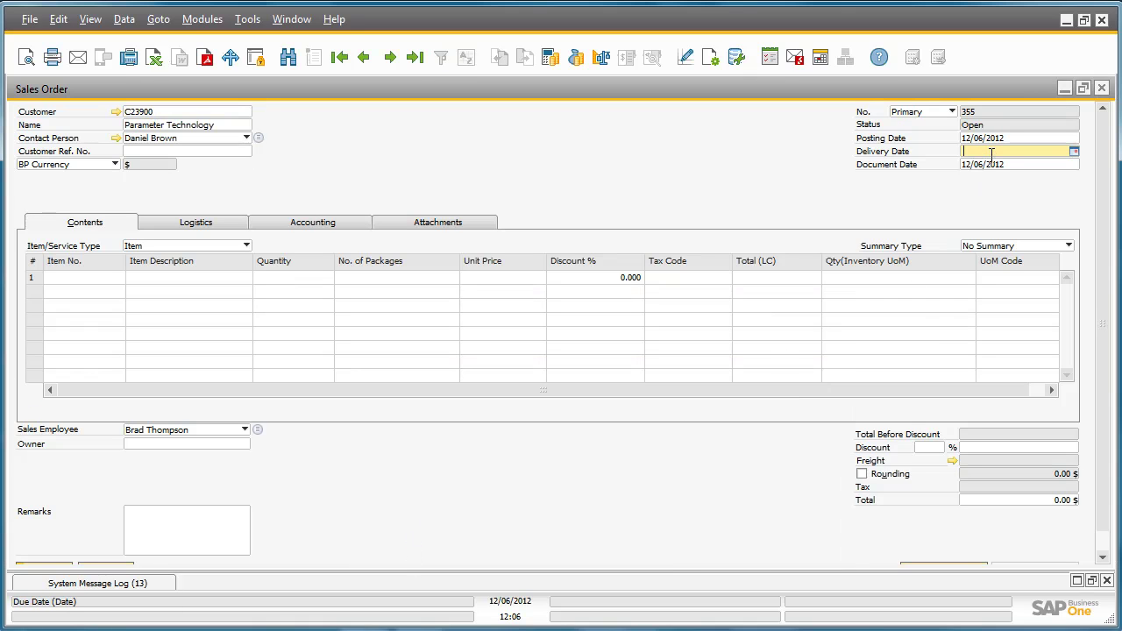
pyautogui.click(990, 164)
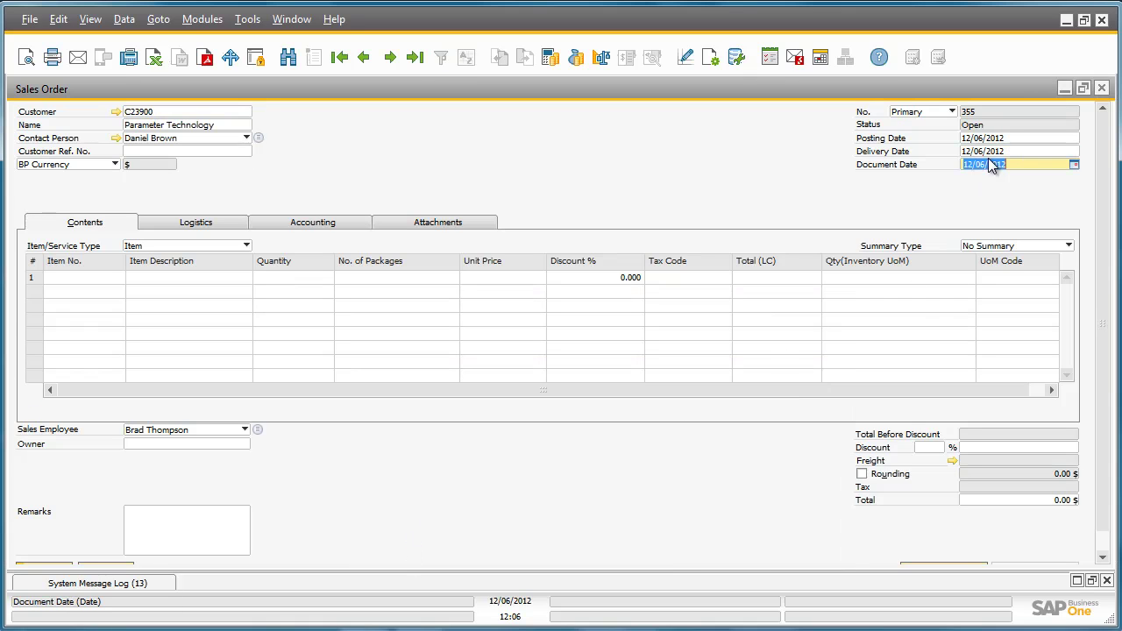
# Add item SDHC 64 GB CLASS 10 to the first order row with a quantity of 30
pyautogui.click(97, 280)
pyautogui.click(120, 278)
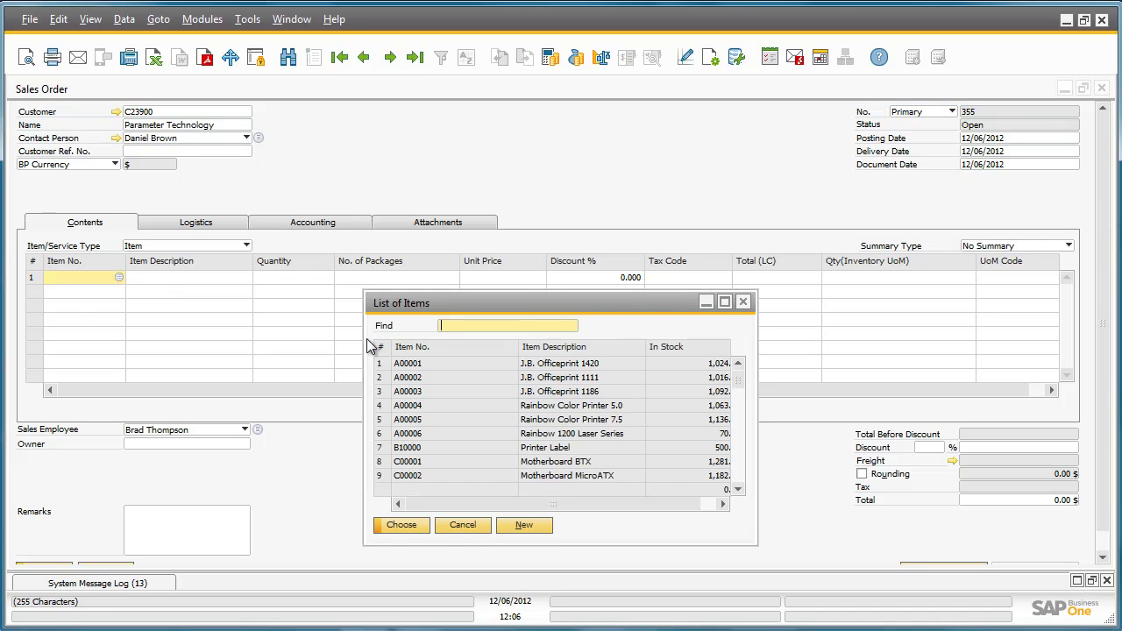
pyautogui.doubleClick(551, 348)
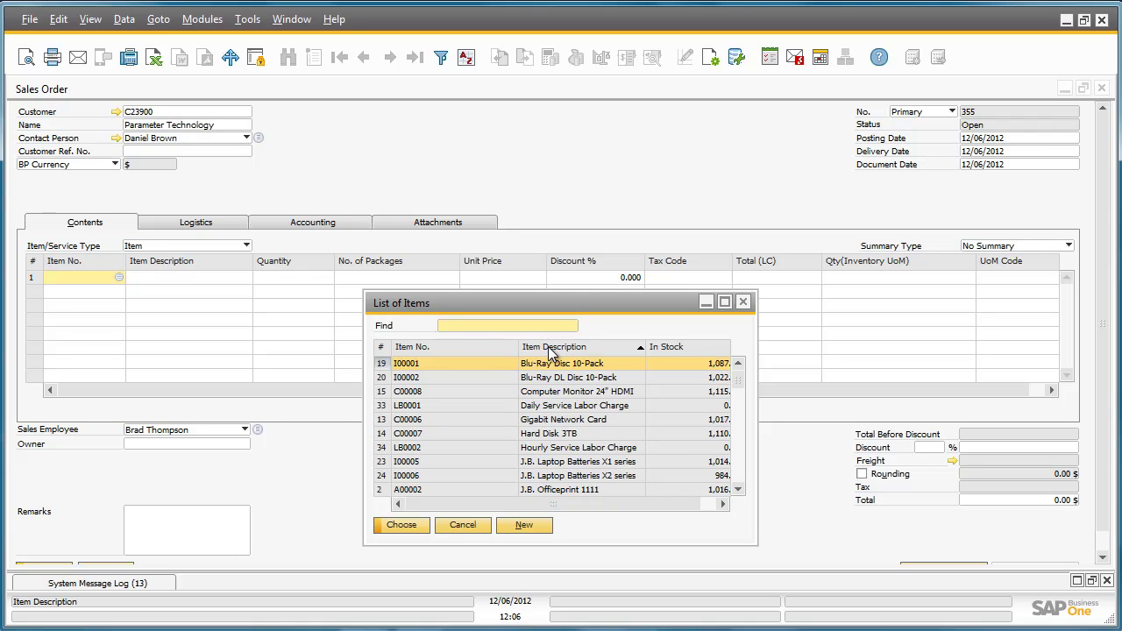
pyautogui.write('SD')
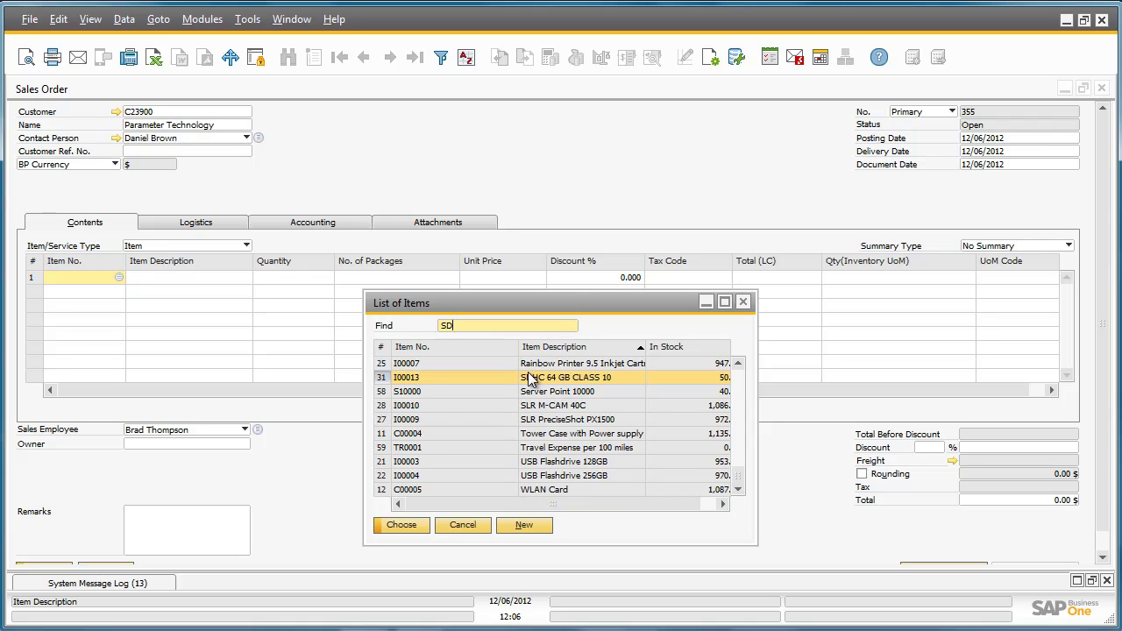
pyautogui.doubleClick(528, 379)
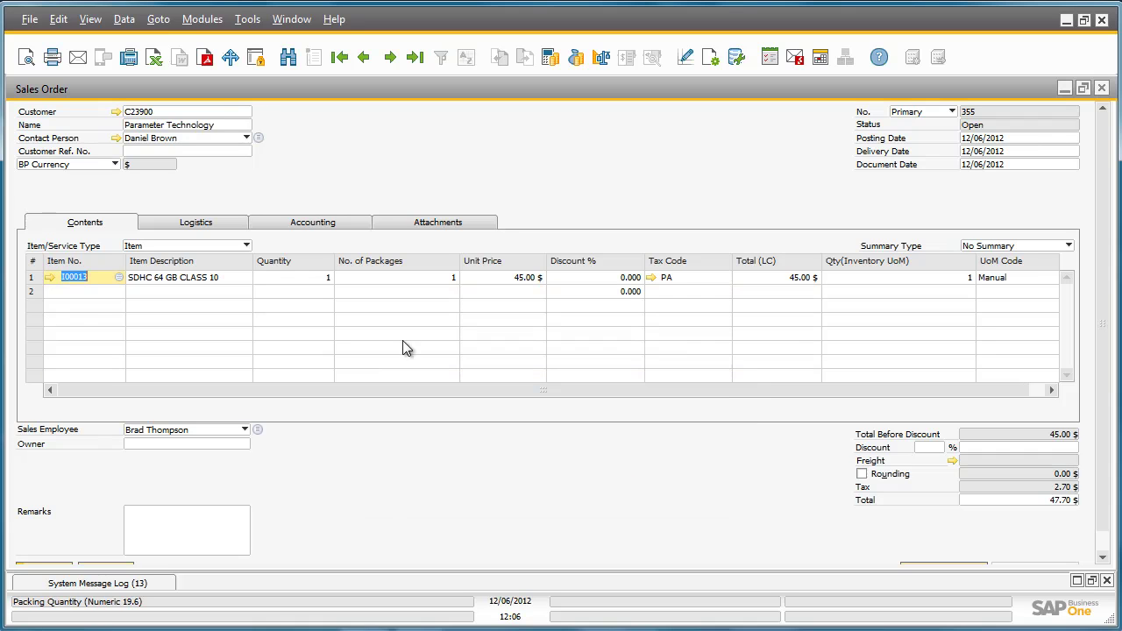
pyautogui.click(324, 278)
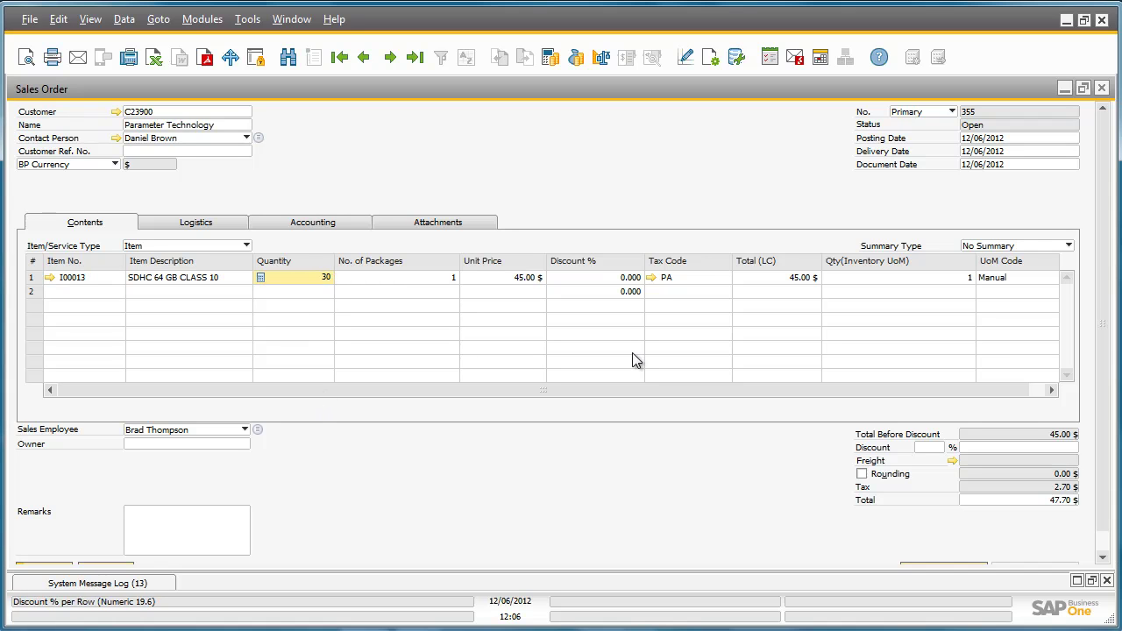
# Add the sales order and close its window
pyautogui.scroll(-1, 1107, 340)
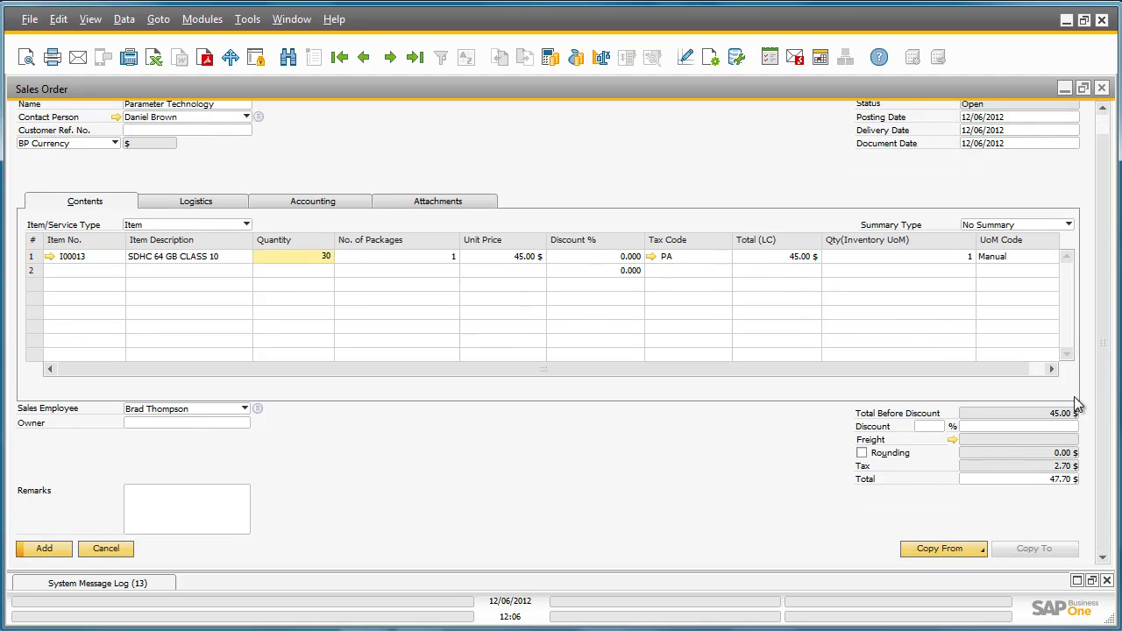
pyautogui.click(64, 550)
pyautogui.click(64, 550)
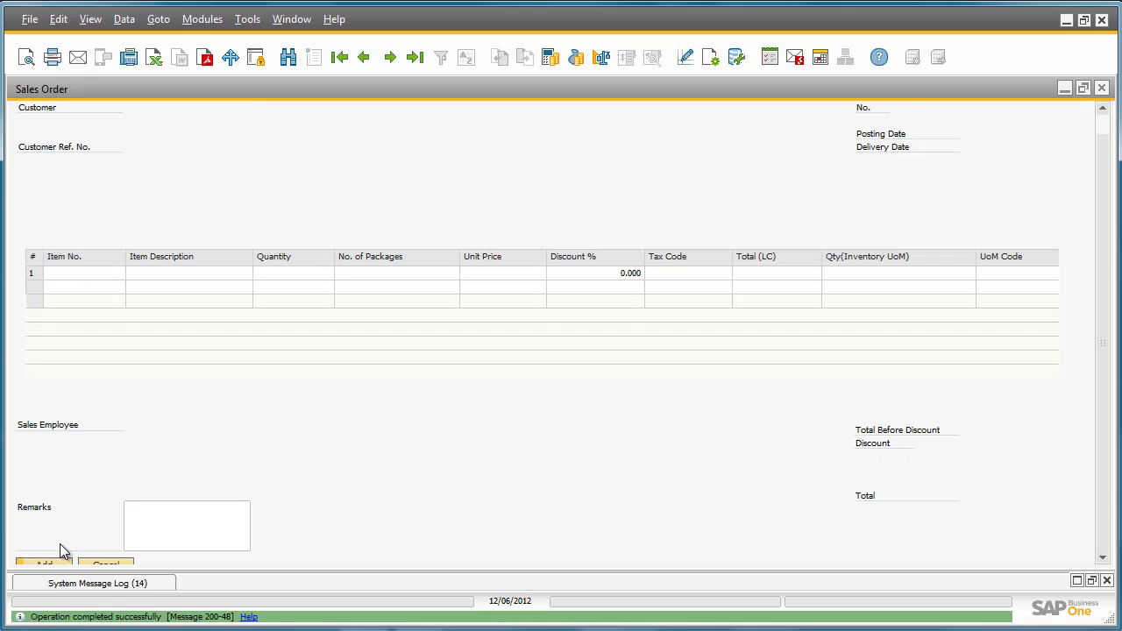
pyautogui.click(1101, 89)
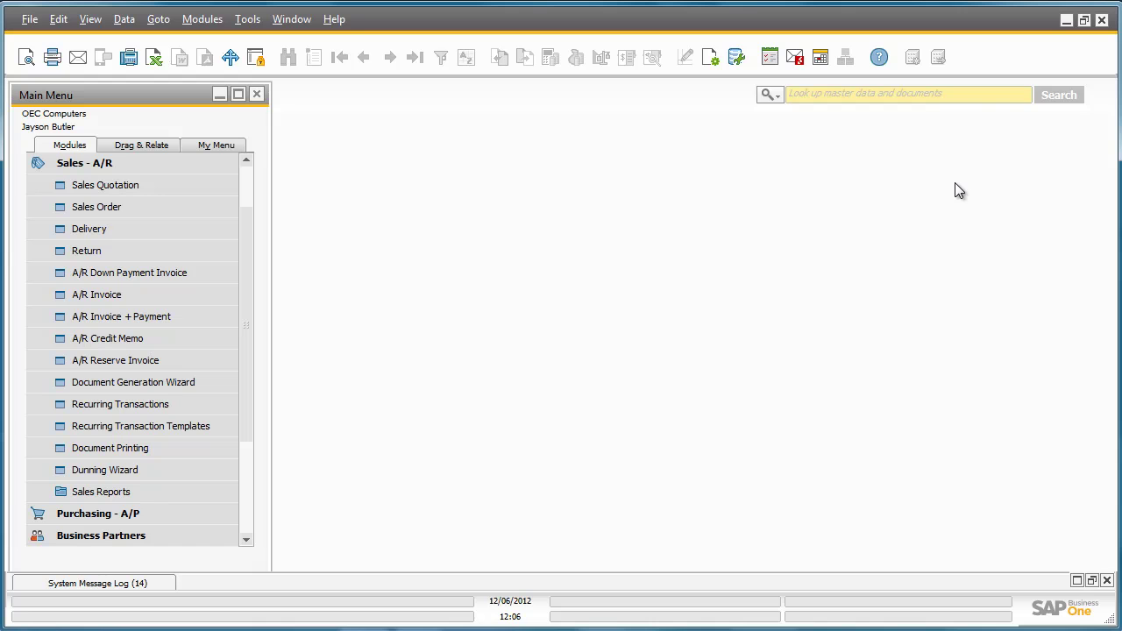
# Run the Pick and Pack Manager for open sales orders with posting dates from 12/06/2012 to 12/06/2012
pyautogui.click(215, 166)
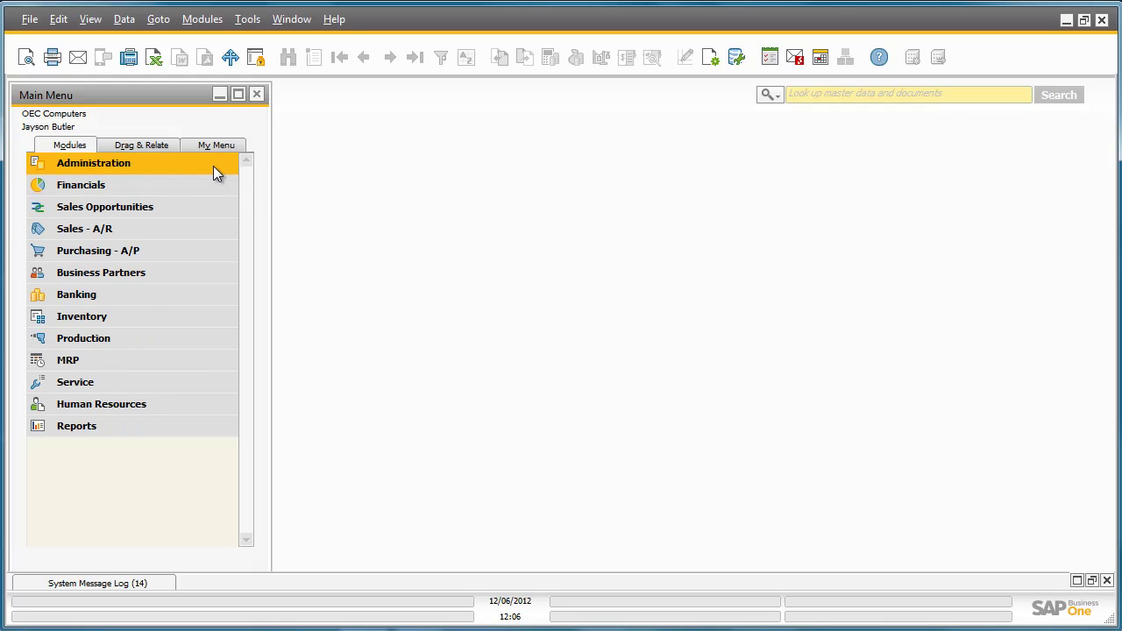
pyautogui.click(204, 313)
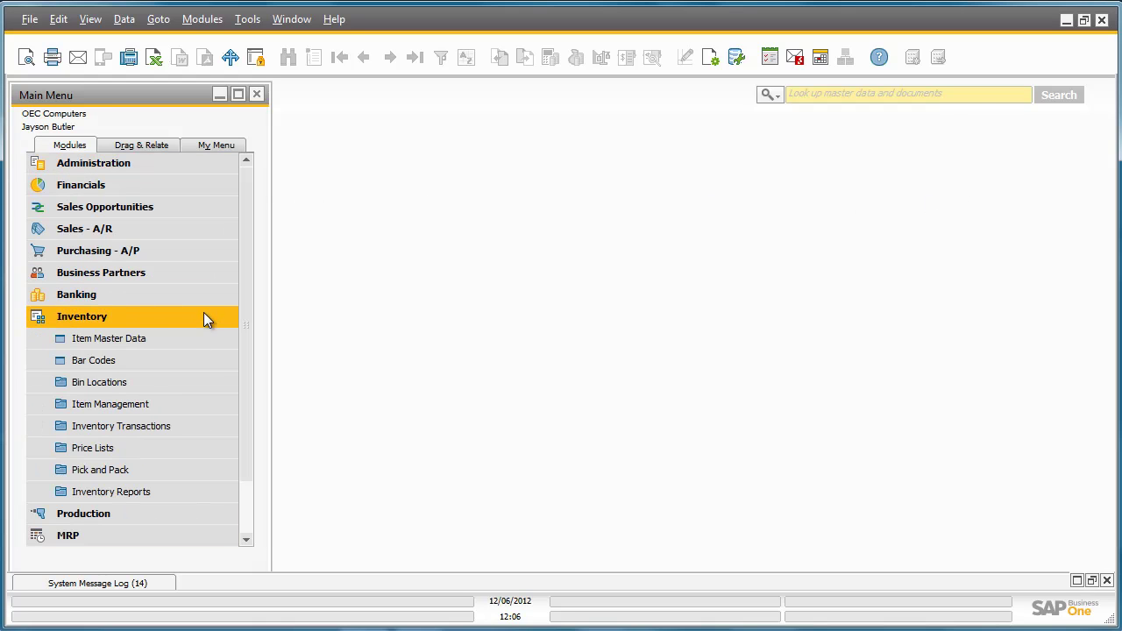
pyautogui.click(192, 470)
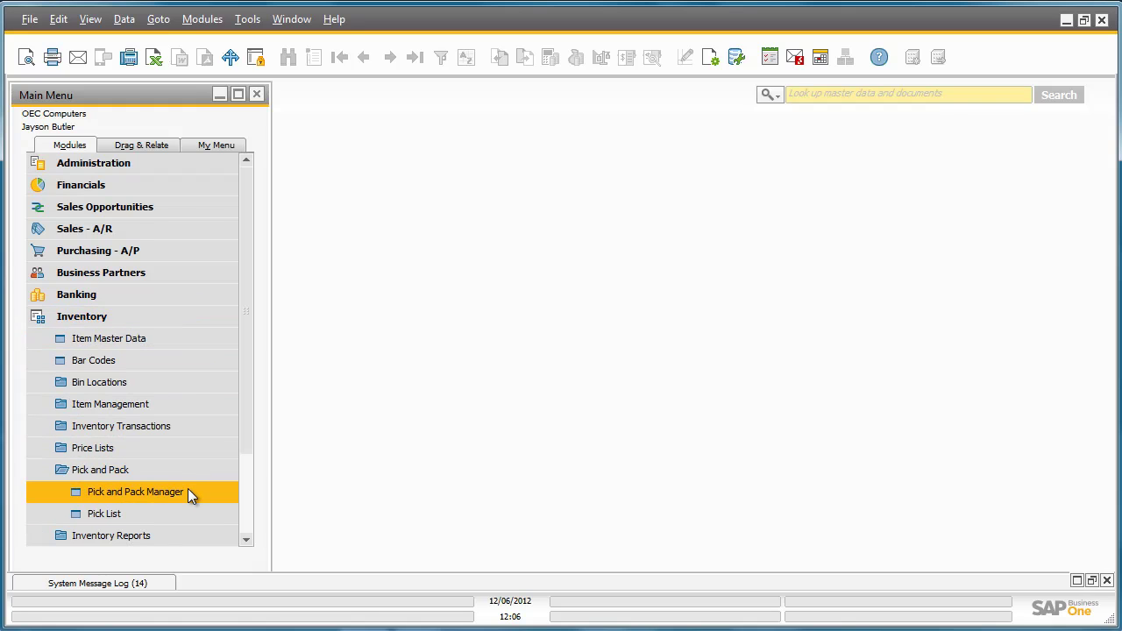
pyautogui.click(187, 491)
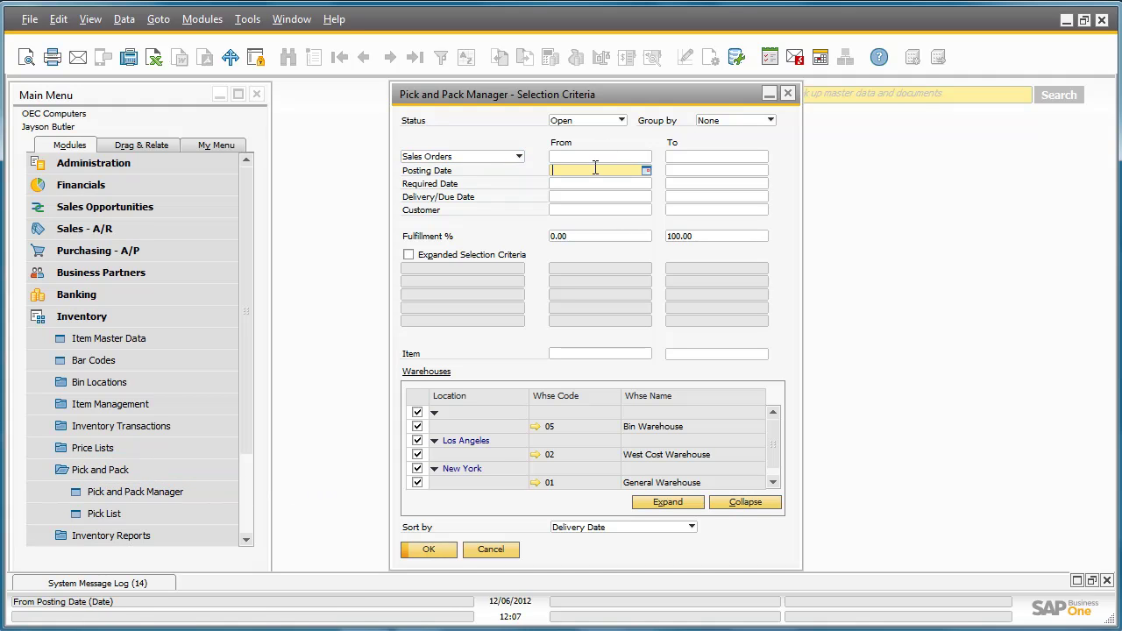
pyautogui.write('t')
pyautogui.press('Tab')
pyautogui.write('t')
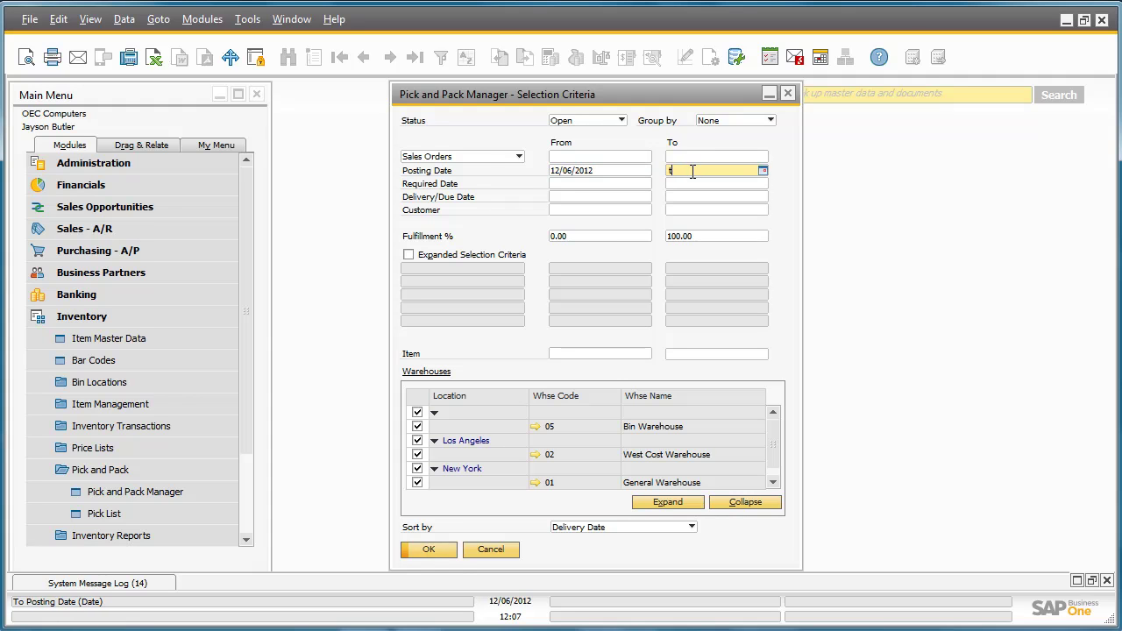
pyautogui.press('Tab')
pyautogui.click(429, 550)
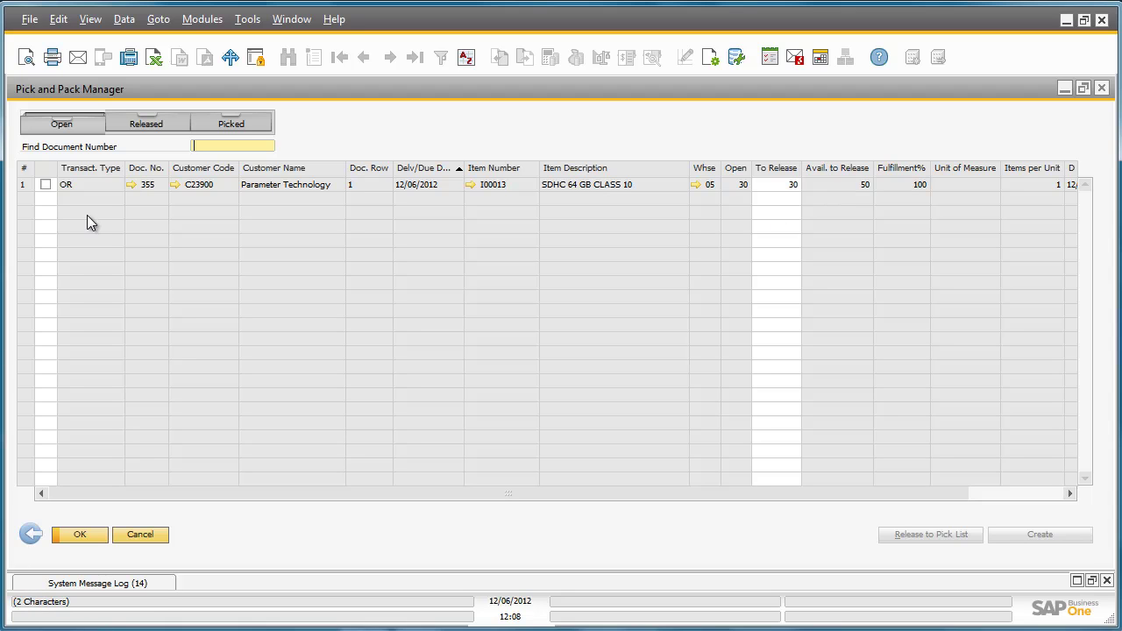
# Release the open SDHC order row to a generated pick list, with blank sublevel criteria, no splitting and Bin Location Code Order allocation
pyautogui.click(45, 186)
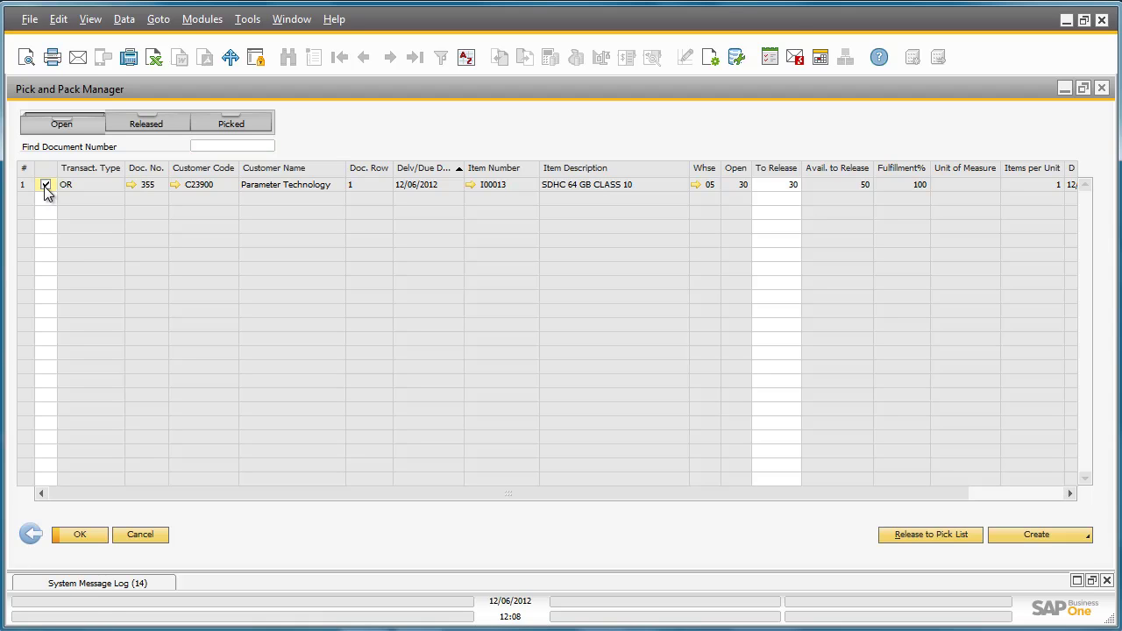
pyautogui.click(906, 535)
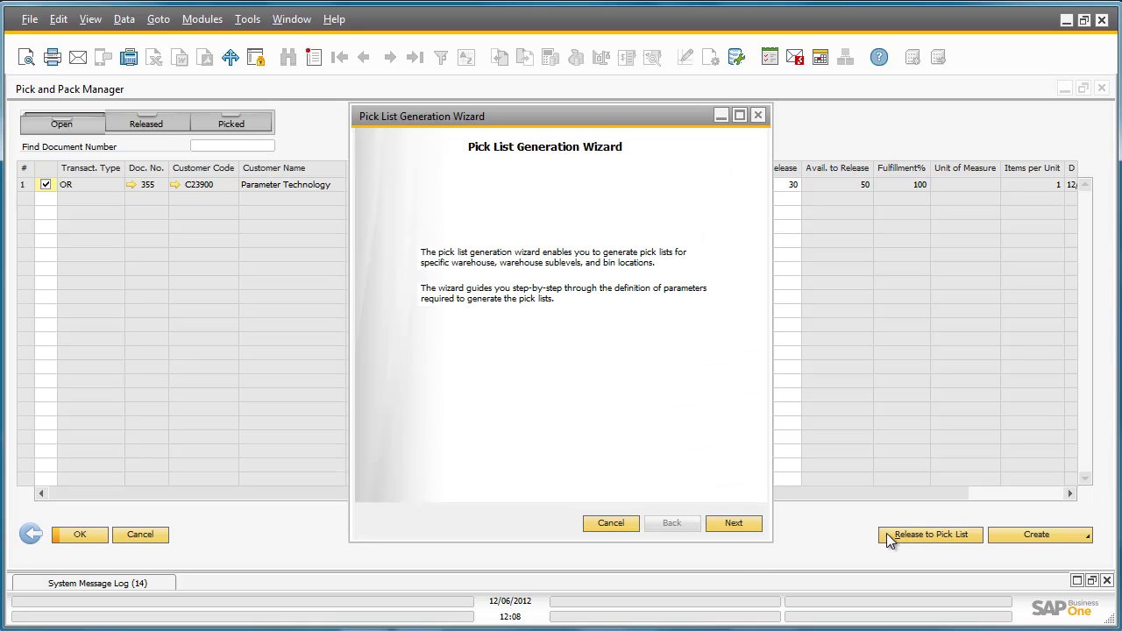
pyautogui.click(744, 524)
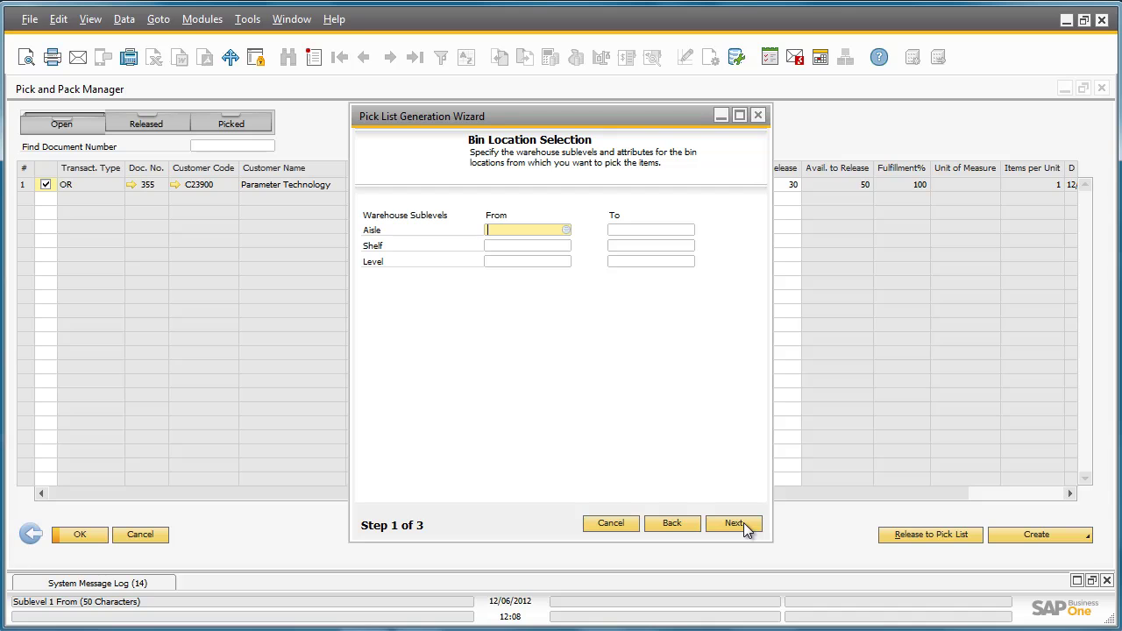
pyautogui.click(744, 523)
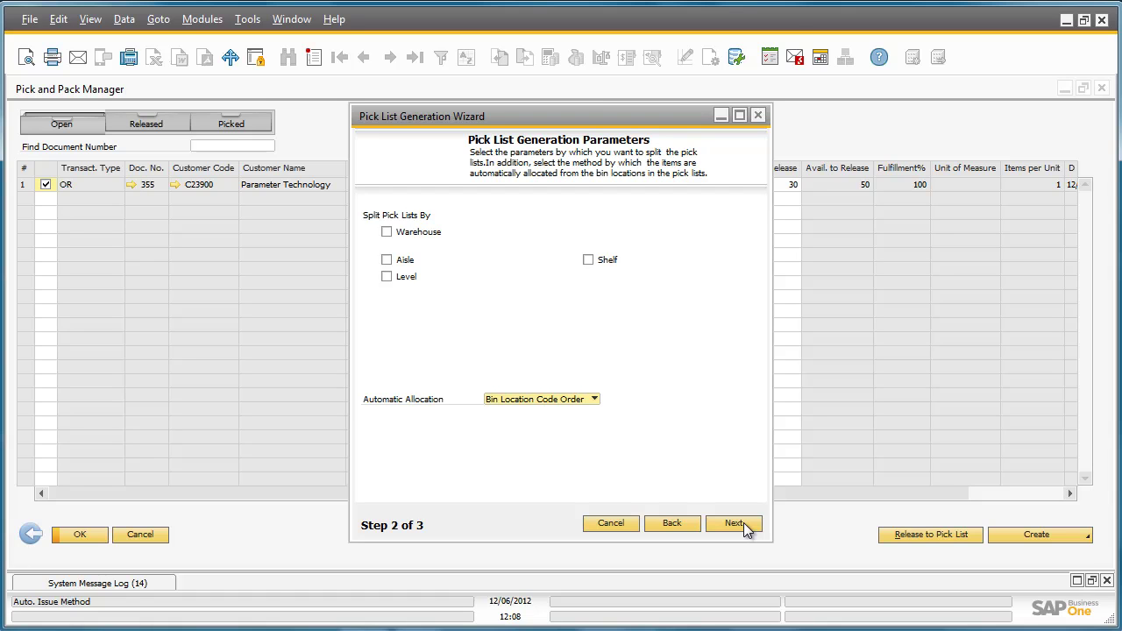
pyautogui.click(744, 522)
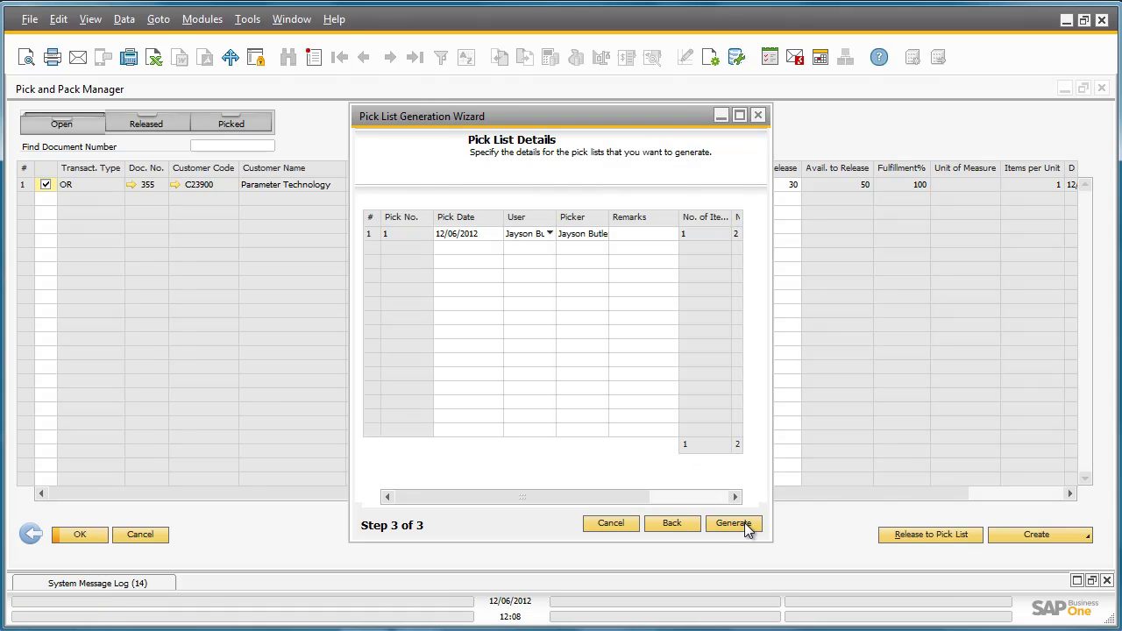
pyautogui.click(739, 117)
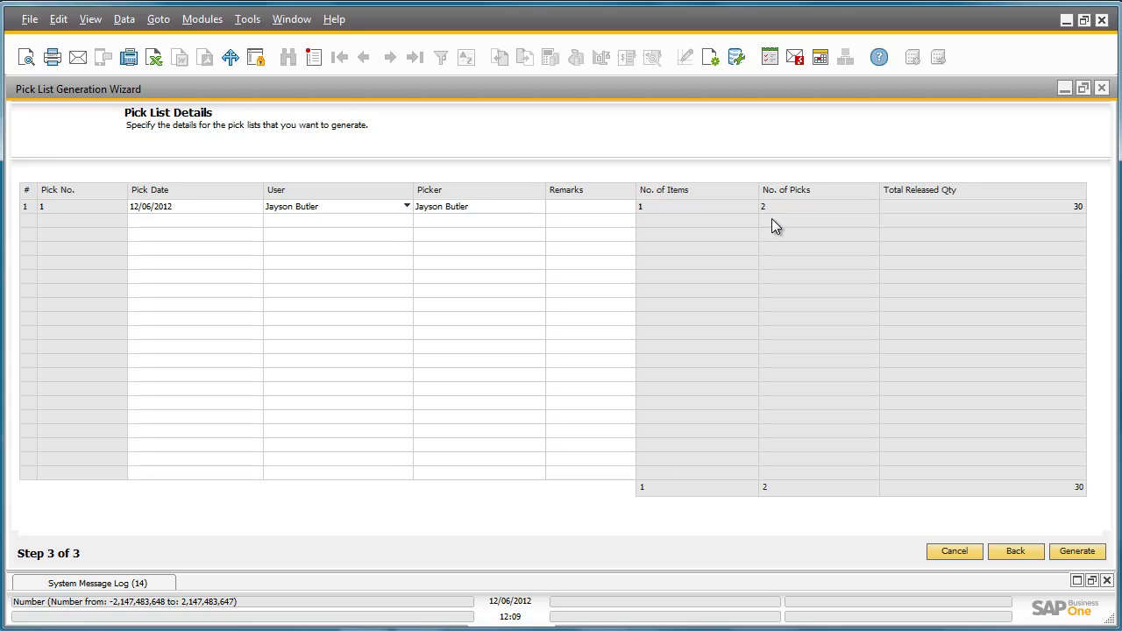
pyautogui.click(1075, 552)
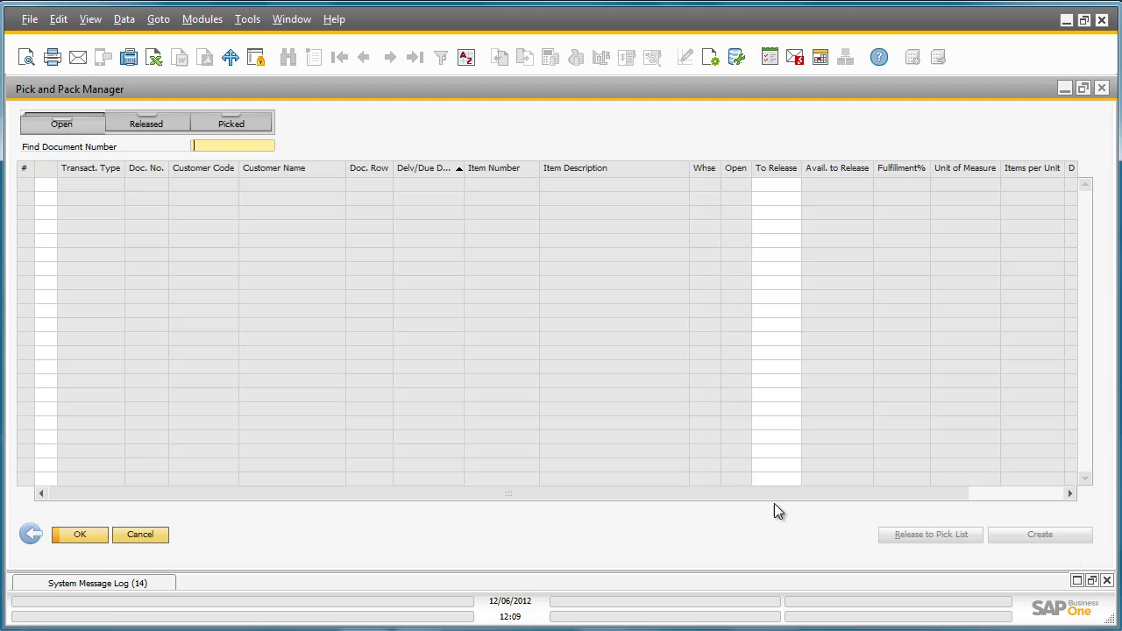
# Open the released pick list in full view, pick all quantities from both bins, and update it
pyautogui.click(141, 123)
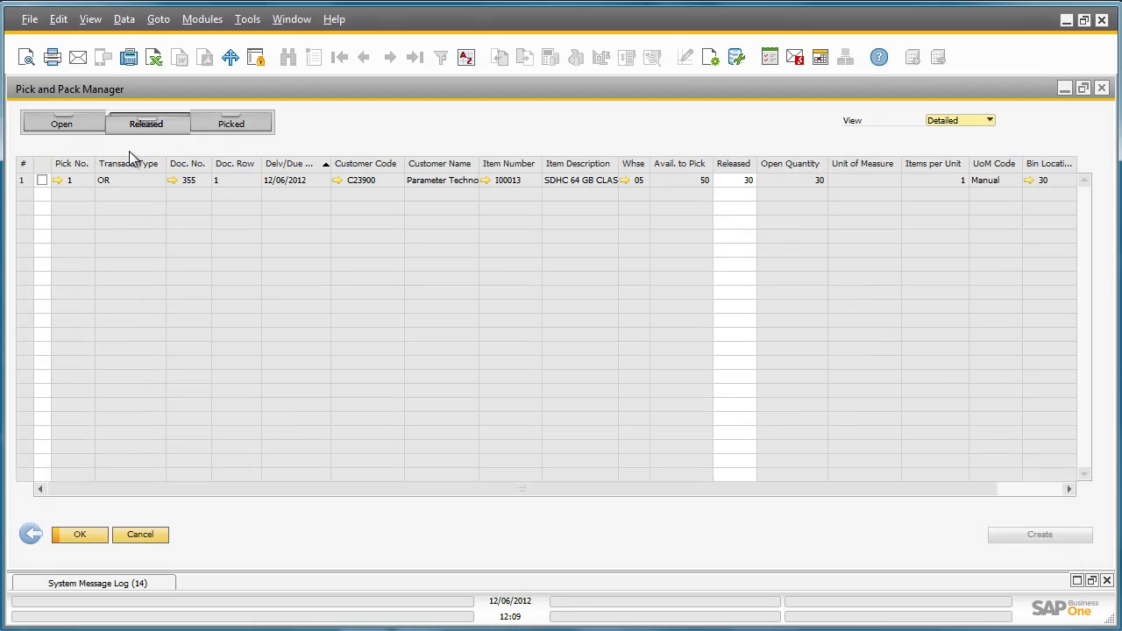
pyautogui.click(42, 179)
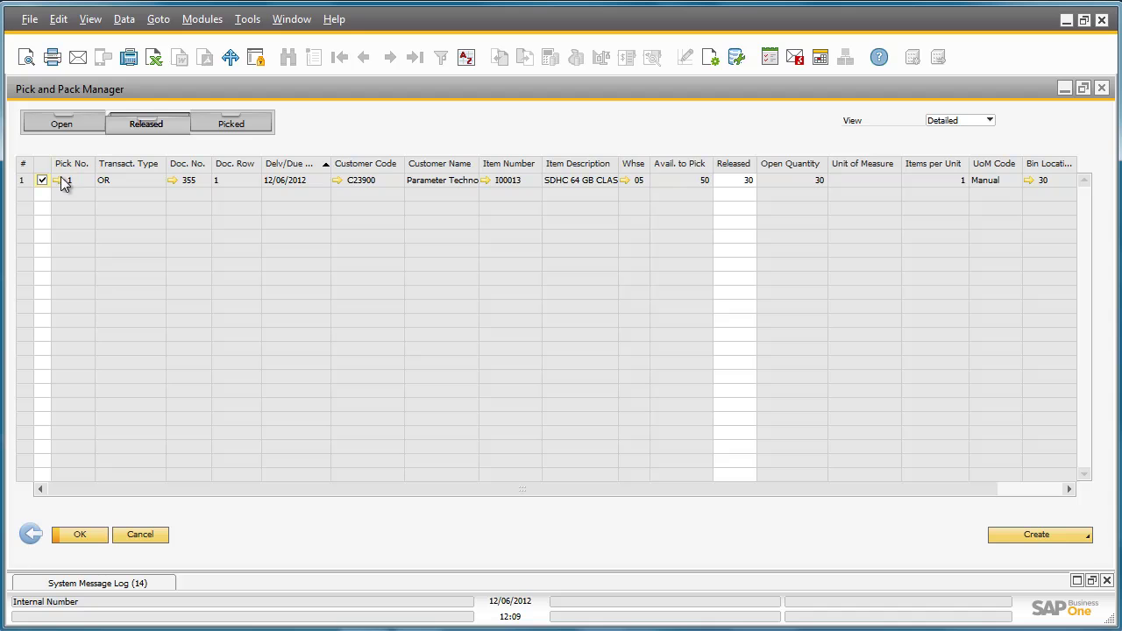
pyautogui.click(56, 180)
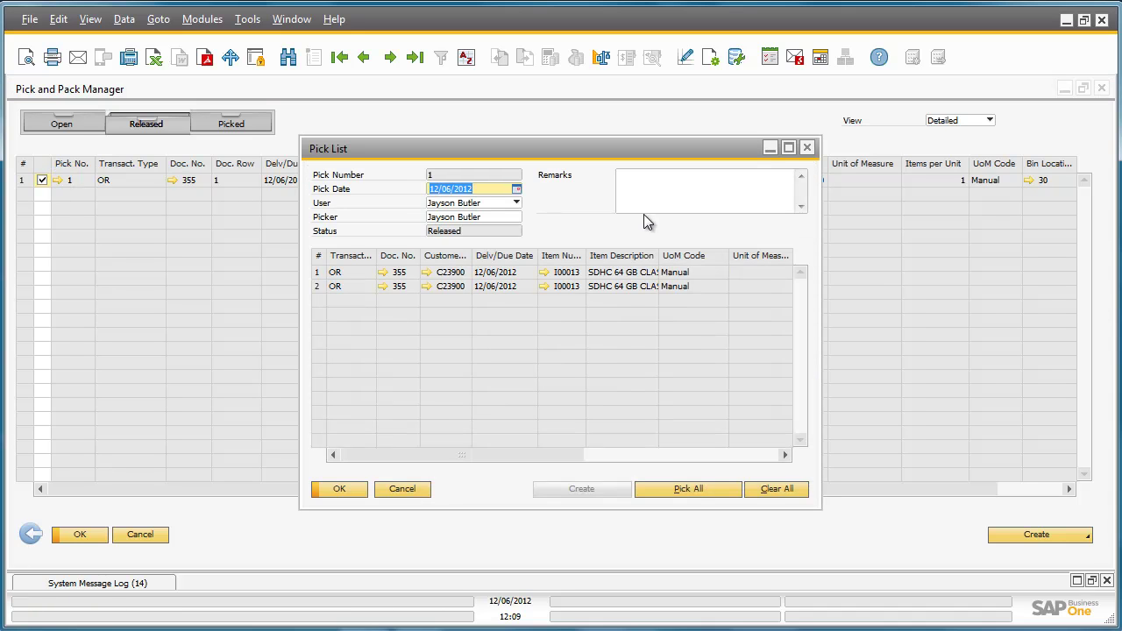
pyautogui.click(791, 148)
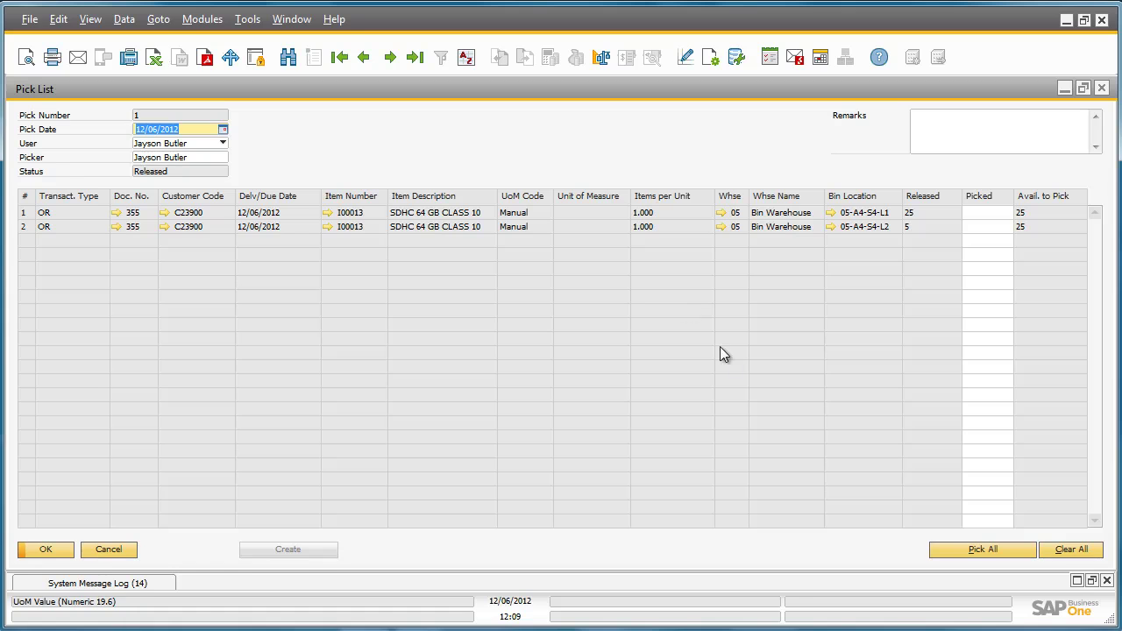
pyautogui.click(988, 550)
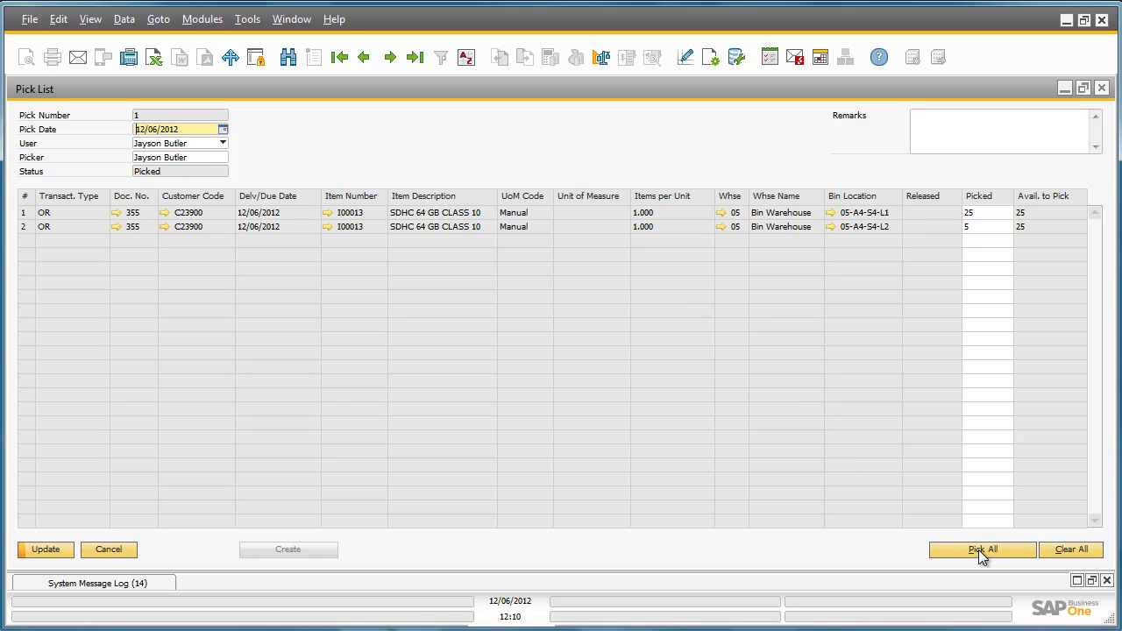
pyautogui.click(47, 551)
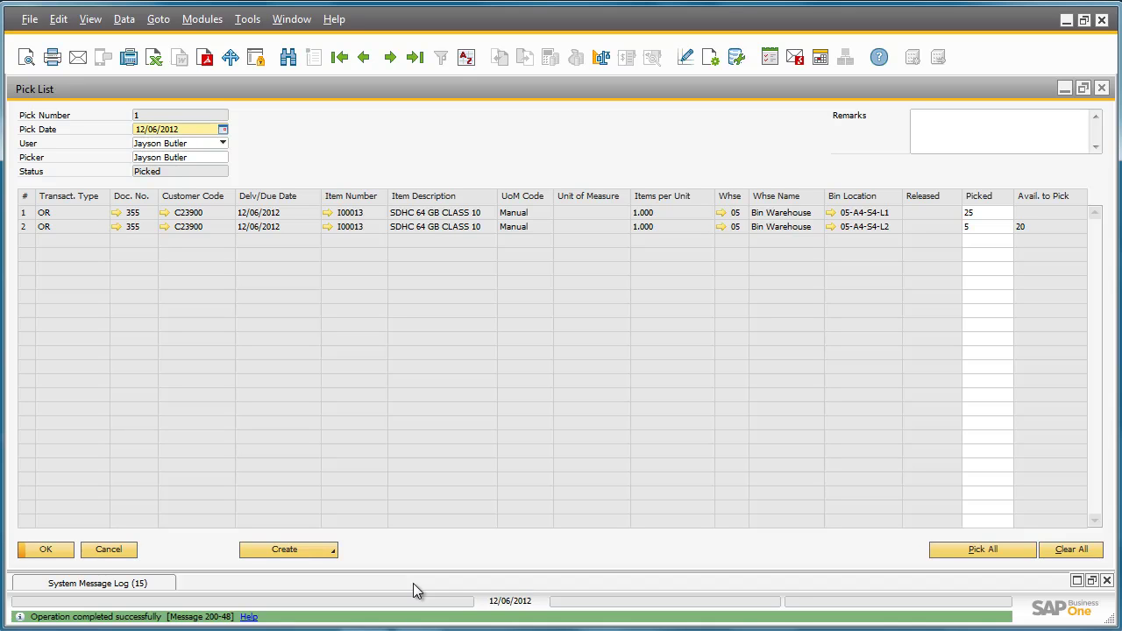
# Create a manual delivery from the pick list and accept the bin location allocation of its SDHC row
pyautogui.click(319, 551)
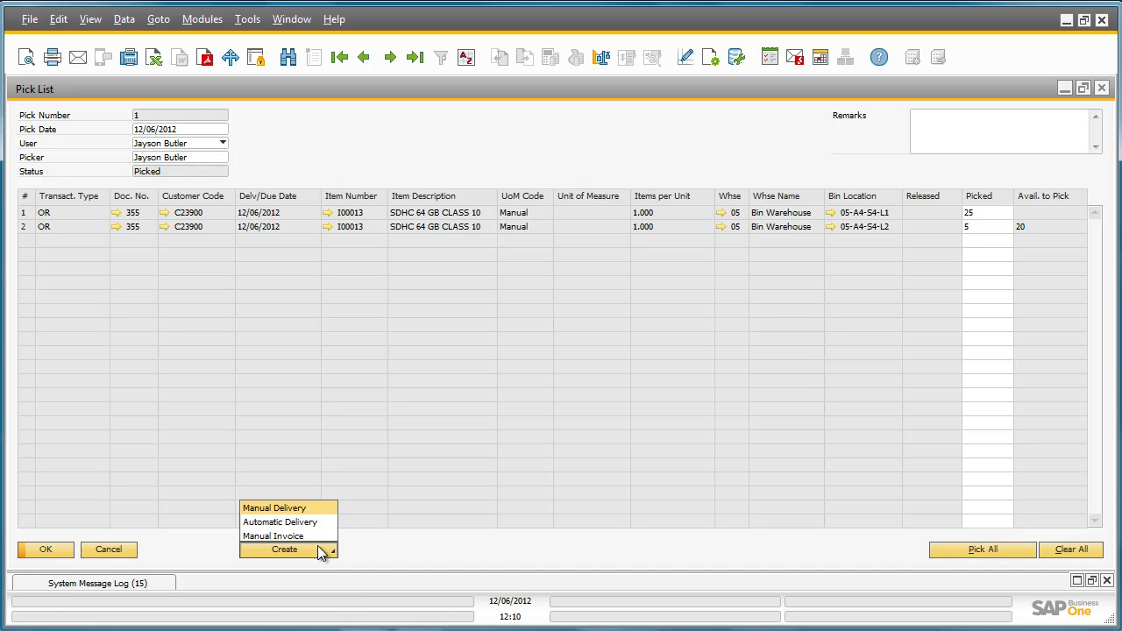
pyautogui.click(325, 507)
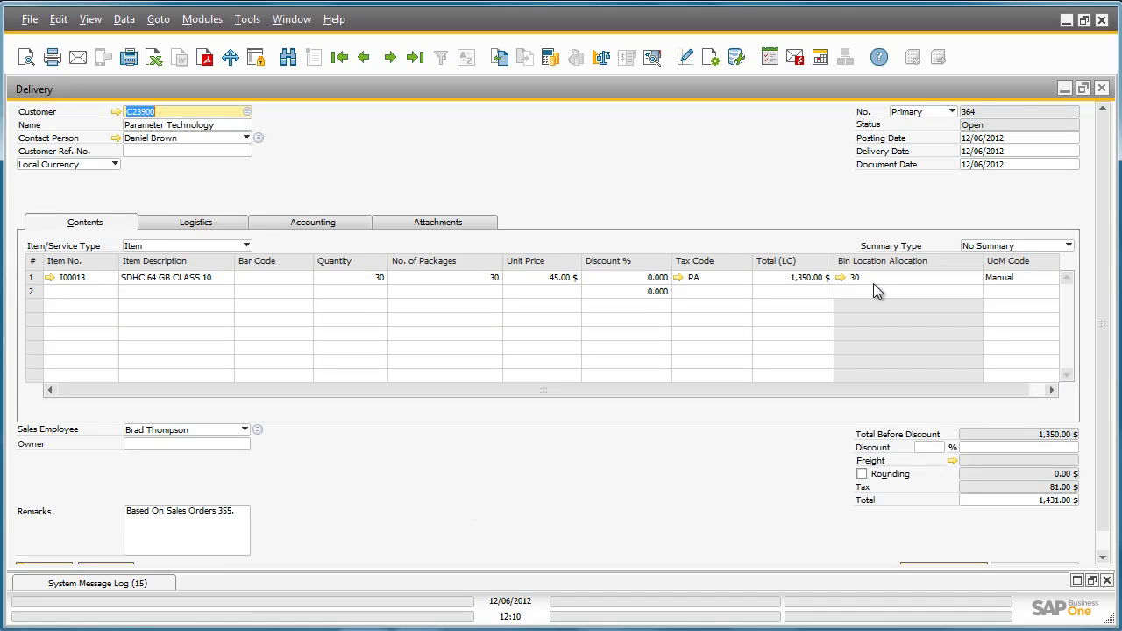
pyautogui.click(839, 277)
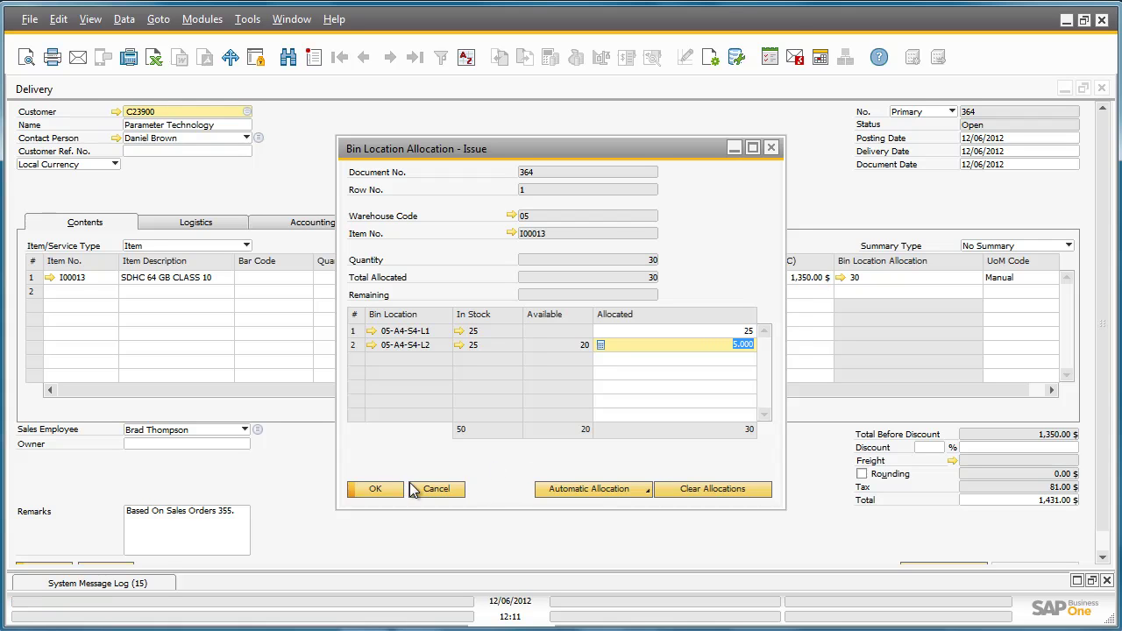
pyautogui.click(378, 489)
# Add the delivery and accept that it cannot be changed
pyautogui.scroll(-1, 374, 488)
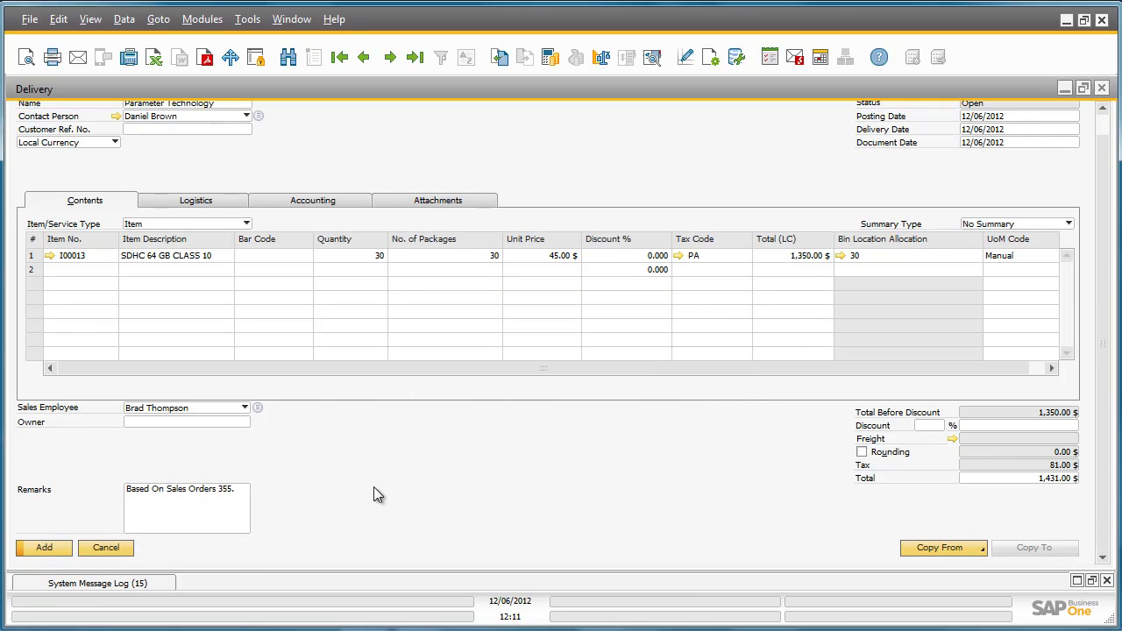
pyautogui.click(48, 548)
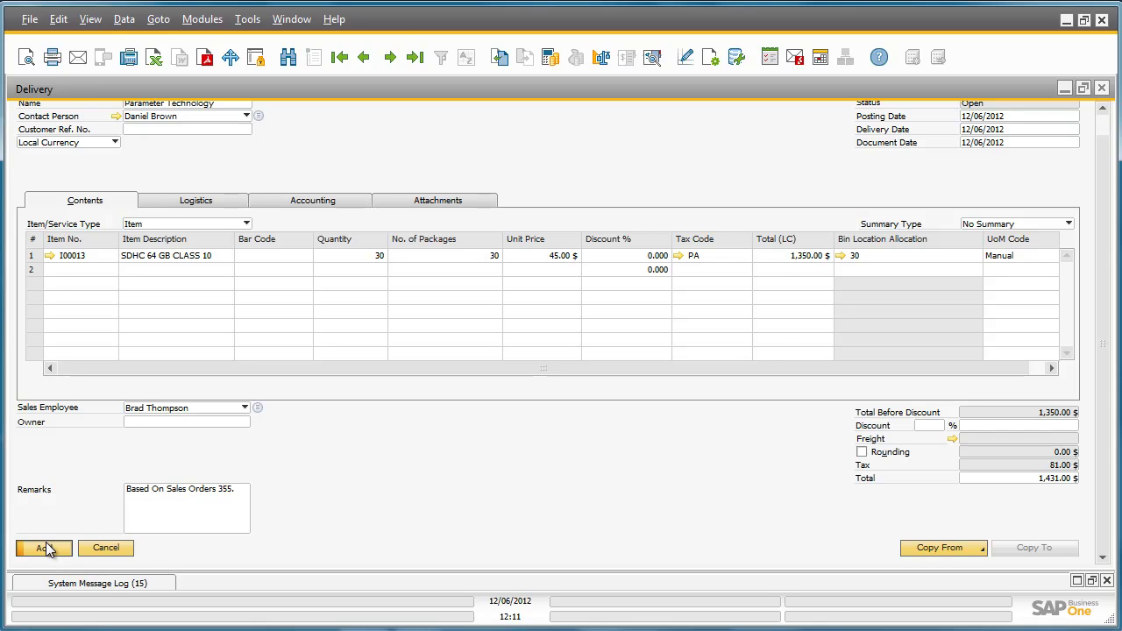
pyautogui.click(388, 335)
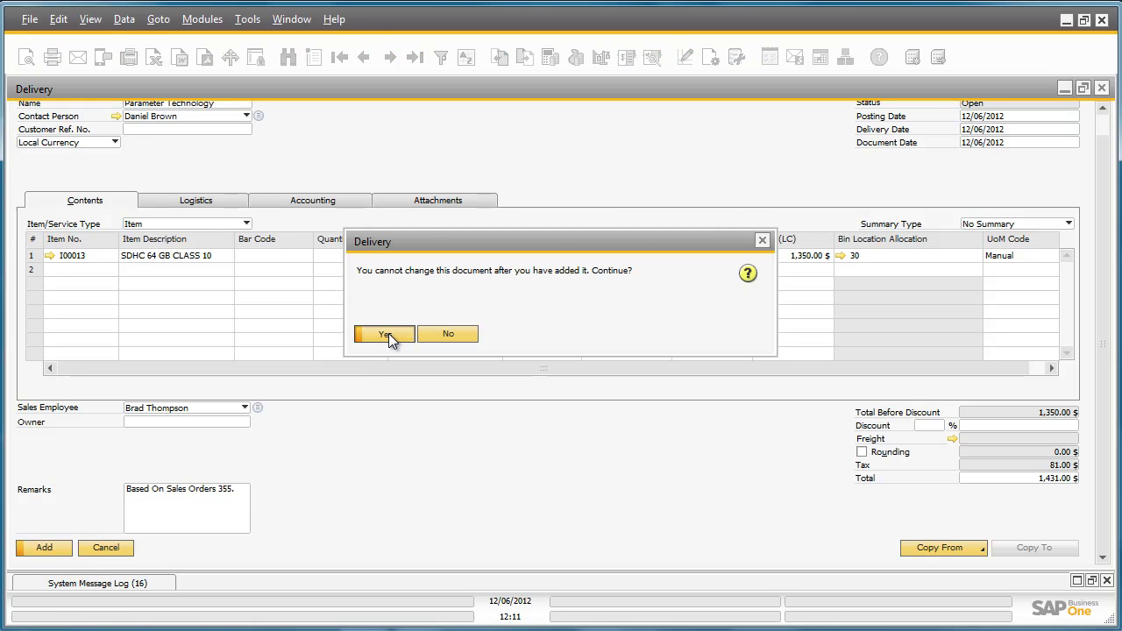